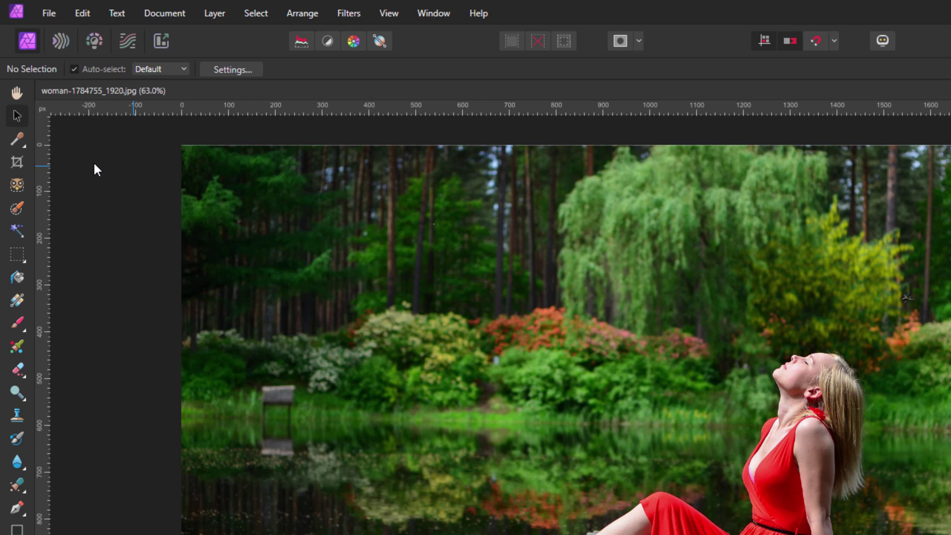
Switch to the Crop tool and constrain the crop to a 5:4 preset ratio.
{"action": "left_click", "coordinate": [18, 161]}
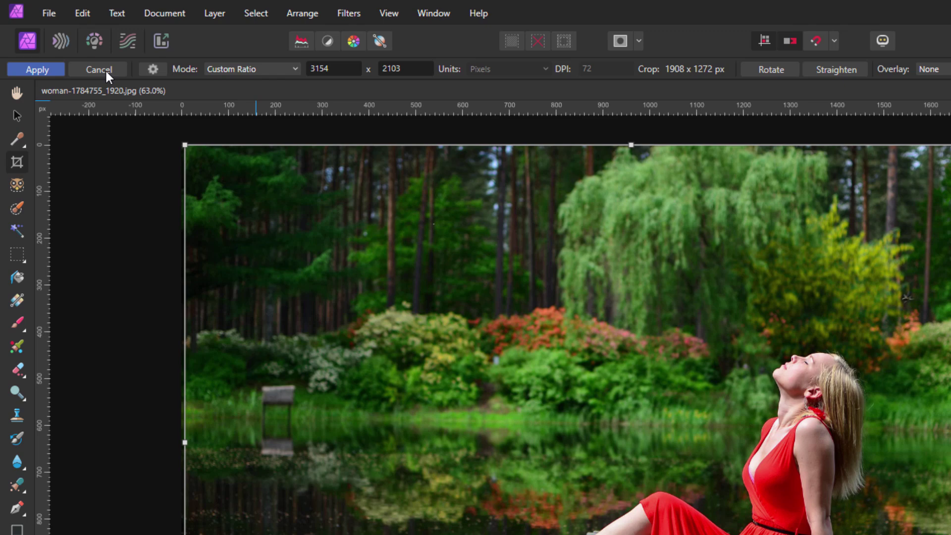
{"action": "left_click", "coordinate": [153, 69]}
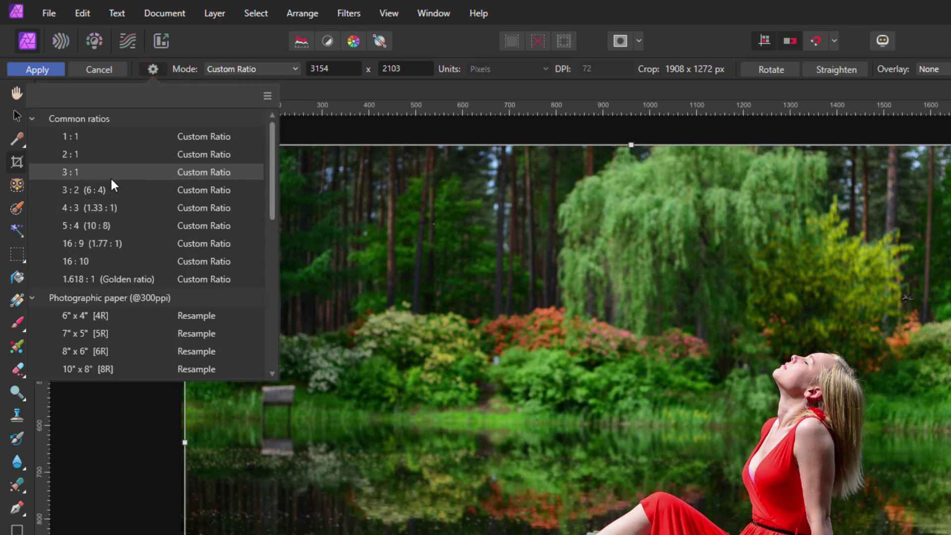
{"action": "left_click", "coordinate": [118, 224]}
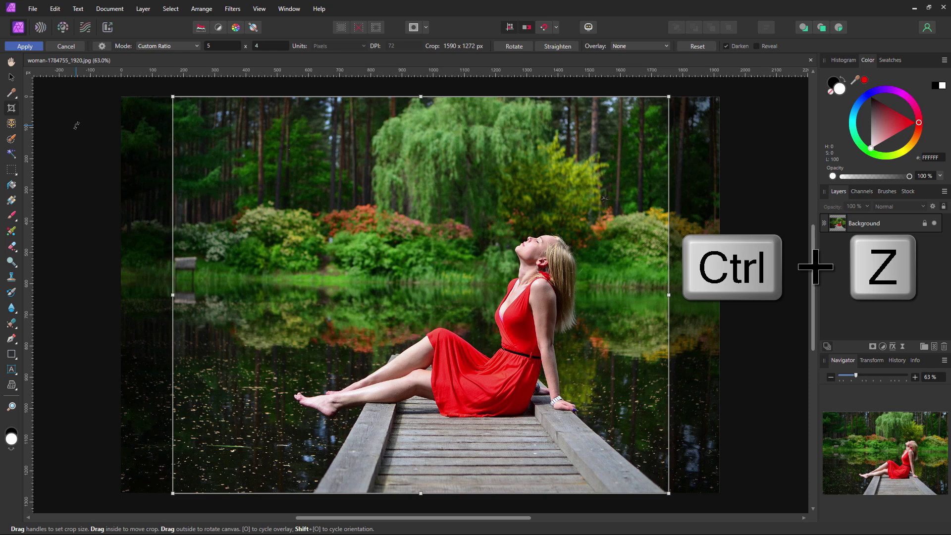
Undo the 5:4 ratio and scroll the crop presets list to the paper sizes.
{"action": "key", "text": "ctrl+z"}
{"action": "left_click", "coordinate": [97, 47]}
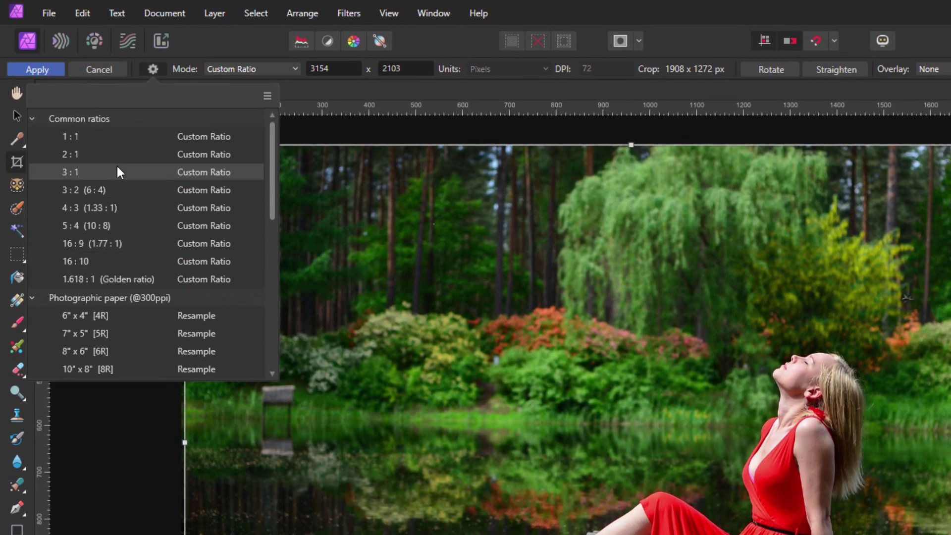
{"action": "left_click_drag", "start_coordinate": [272, 182], "coordinate": [269, 236]}
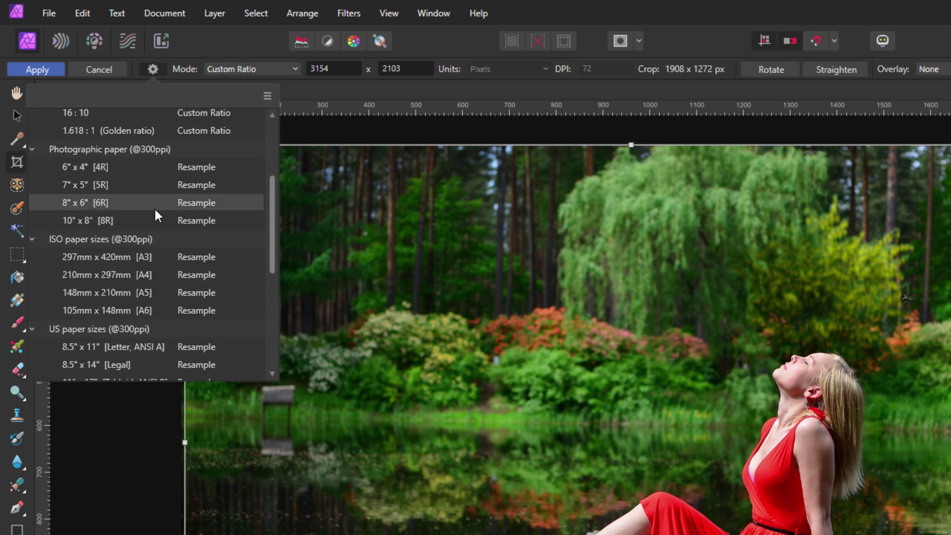
Try the 10 x 8 inch preset, tighten the crop from both left corners, then undo.
{"action": "left_click", "coordinate": [124, 219]}
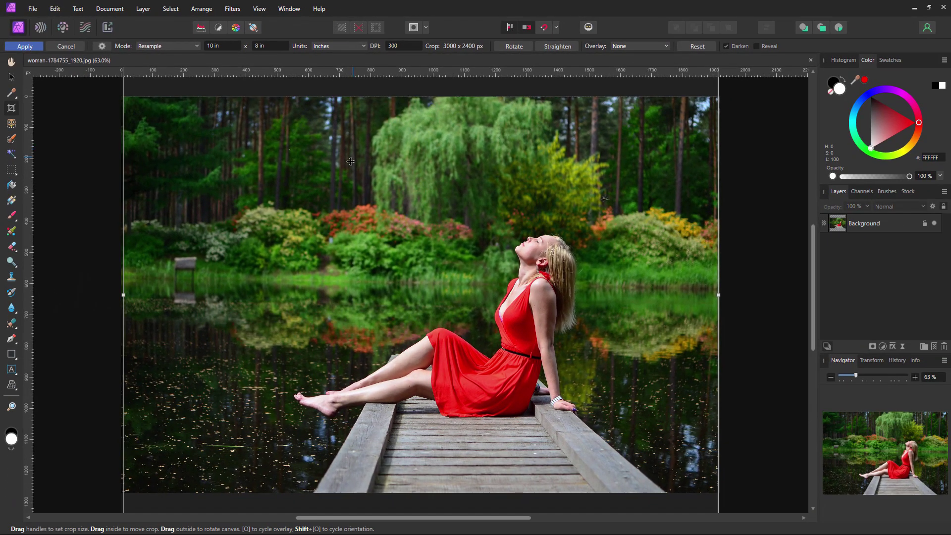
{"action": "scroll", "coordinate": [318, 172], "scroll_direction": "down", "scroll_amount": 1}
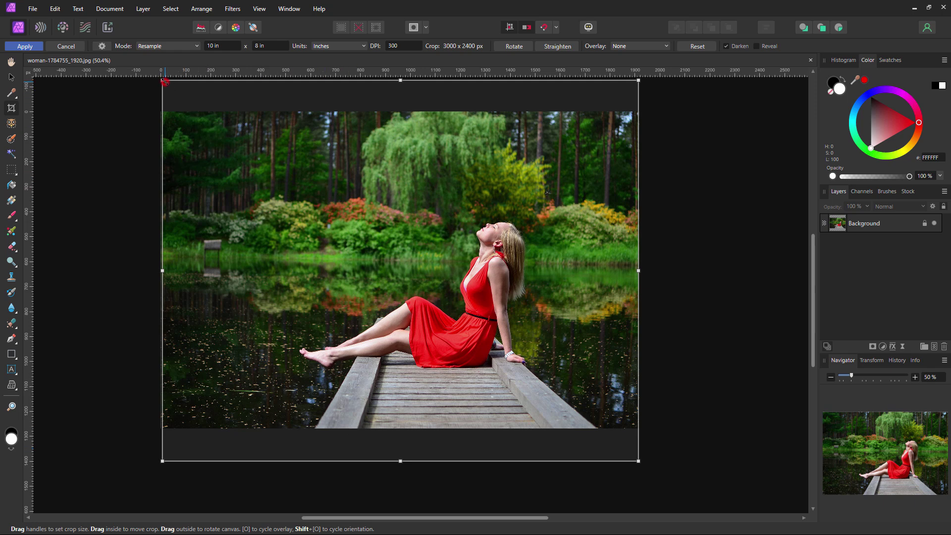
{"action": "left_click_drag", "start_coordinate": [164, 82], "coordinate": [205, 115]}
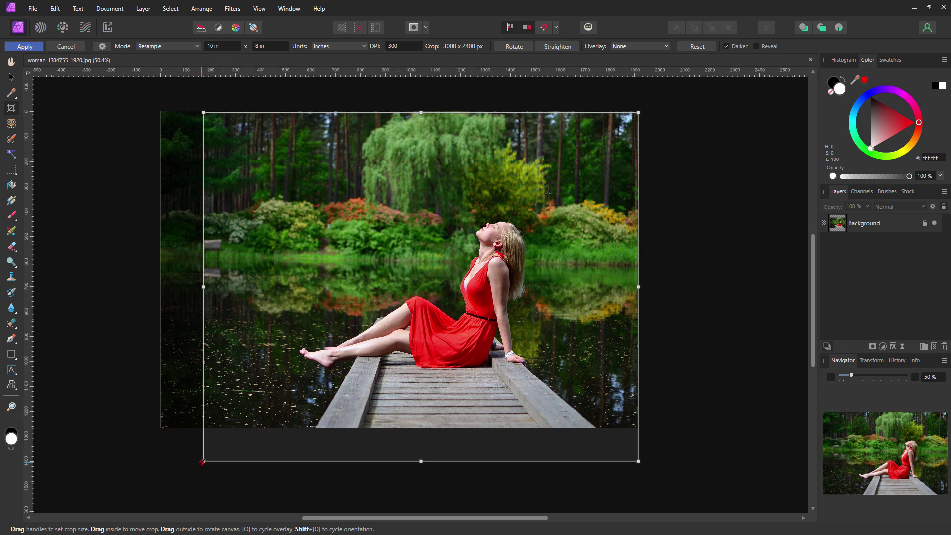
{"action": "left_click_drag", "start_coordinate": [201, 462], "coordinate": [243, 427]}
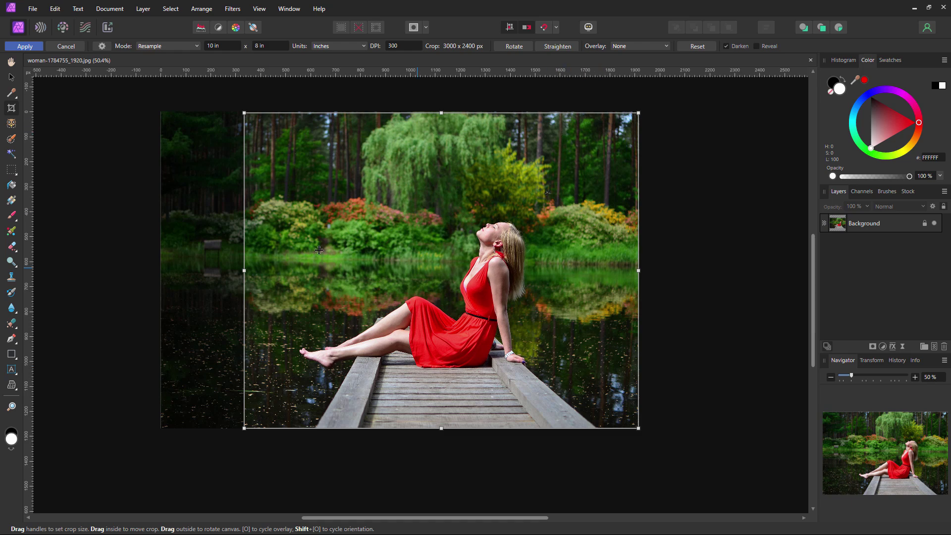
{"action": "key", "text": "ctrl+z"}
{"action": "key", "text": "ctrl+z"}
{"action": "key", "text": "ctrl+z"}
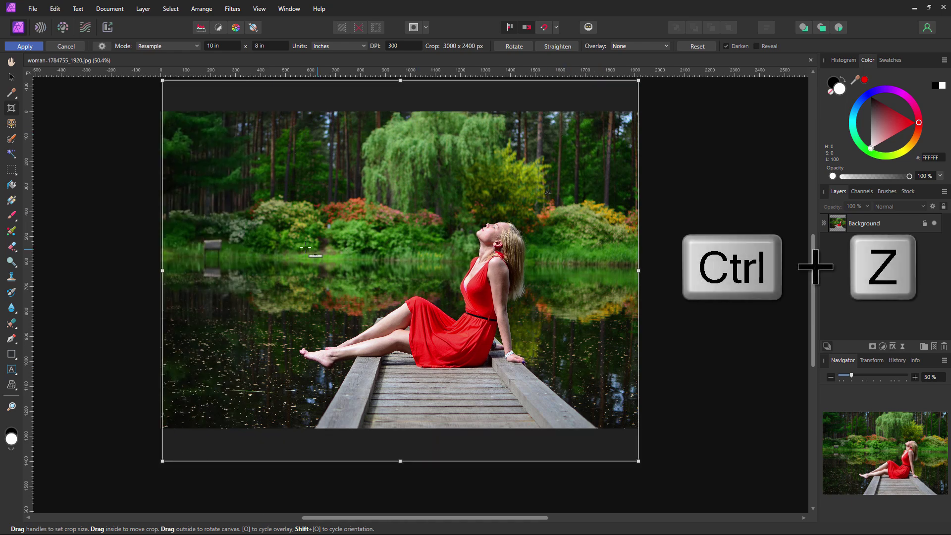
Browse the crop presets and modes, then return to an Unconstrained full-image crop.
{"action": "left_click", "coordinate": [102, 46]}
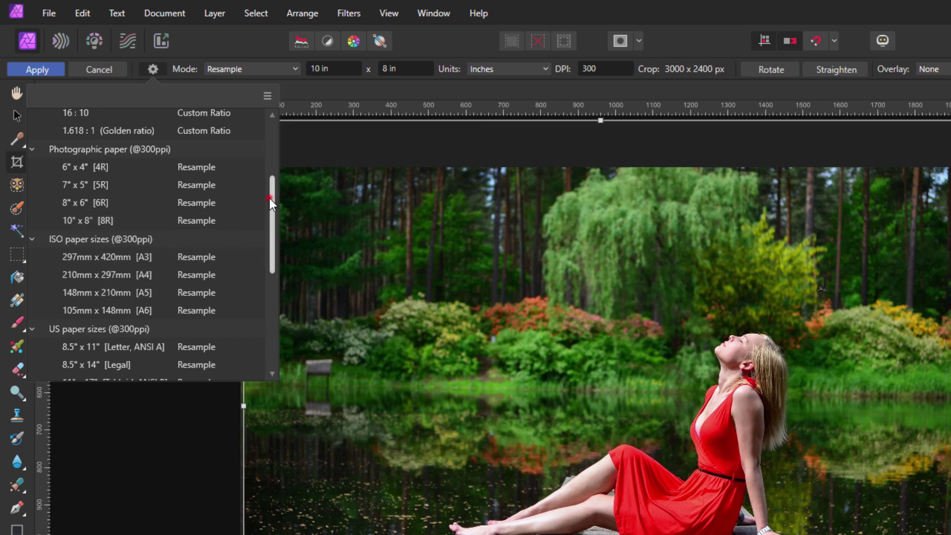
{"action": "left_click_drag", "start_coordinate": [269, 198], "coordinate": [269, 253]}
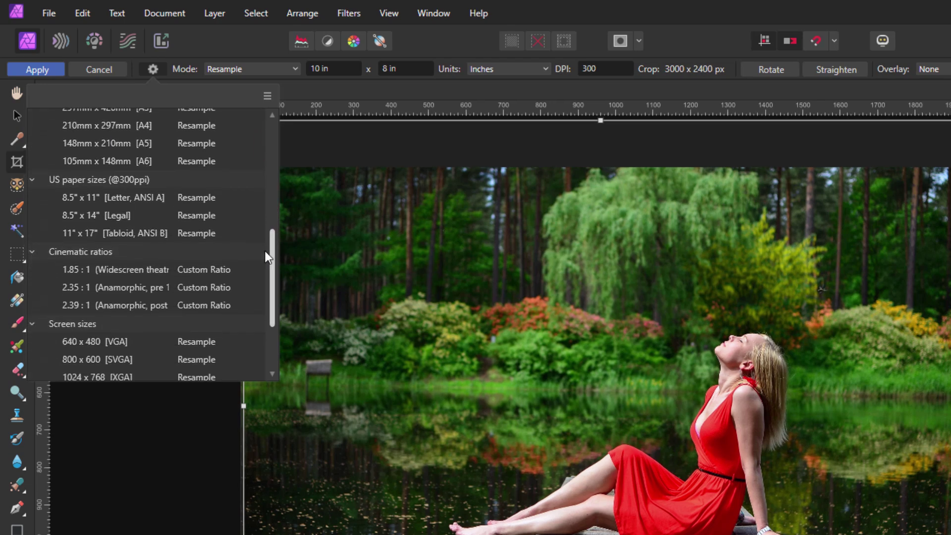
{"action": "scroll", "coordinate": [273, 253], "scroll_direction": "down", "scroll_amount": 3}
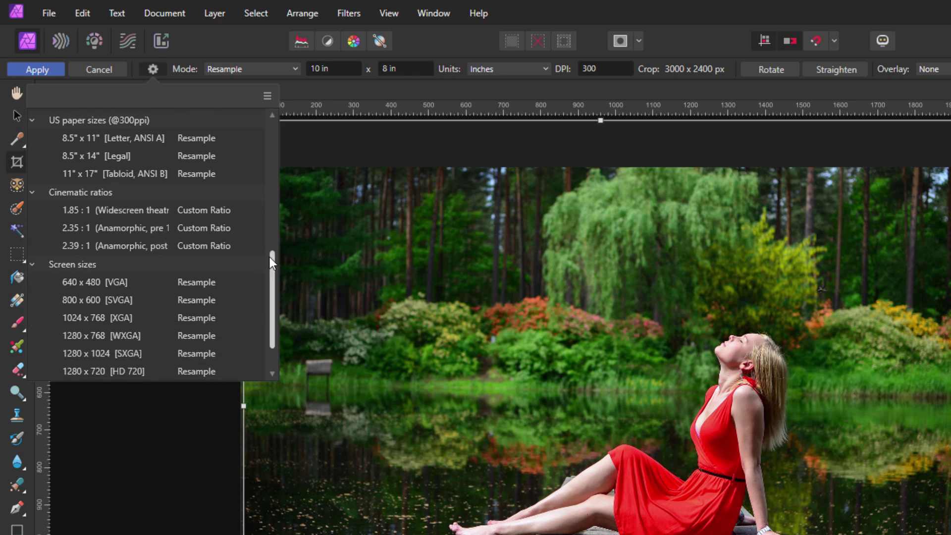
{"action": "left_click_drag", "start_coordinate": [270, 257], "coordinate": [269, 275]}
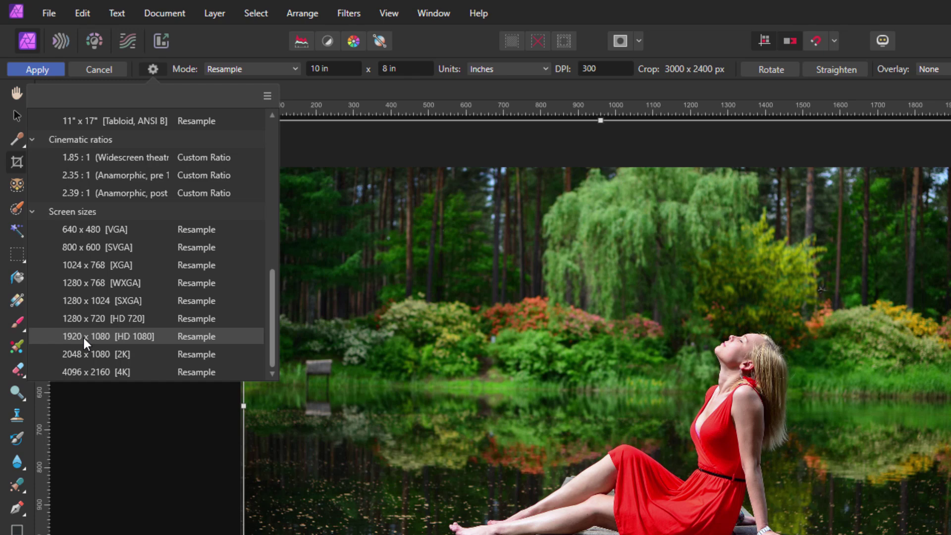
{"action": "left_click", "coordinate": [94, 422]}
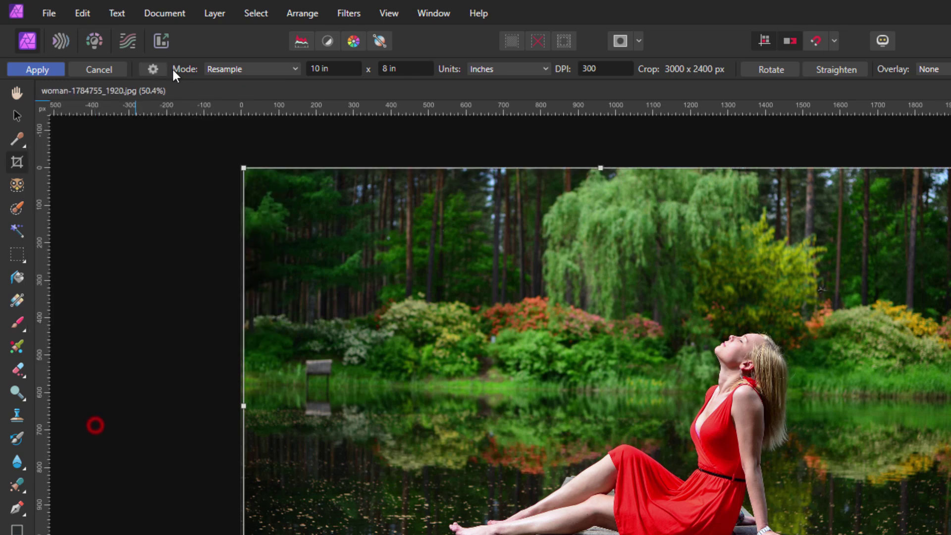
{"action": "left_click", "coordinate": [240, 70]}
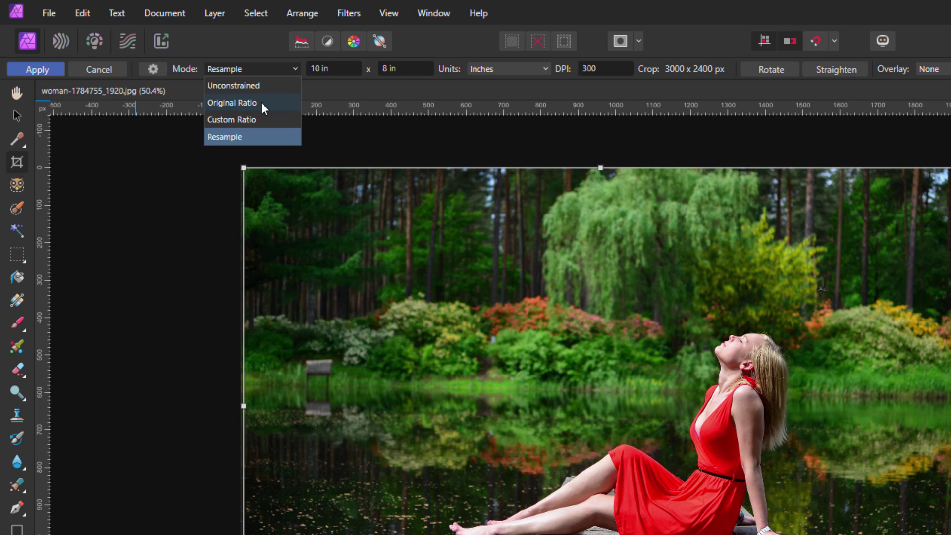
{"action": "left_click", "coordinate": [149, 70]}
{"action": "left_click", "coordinate": [151, 69]}
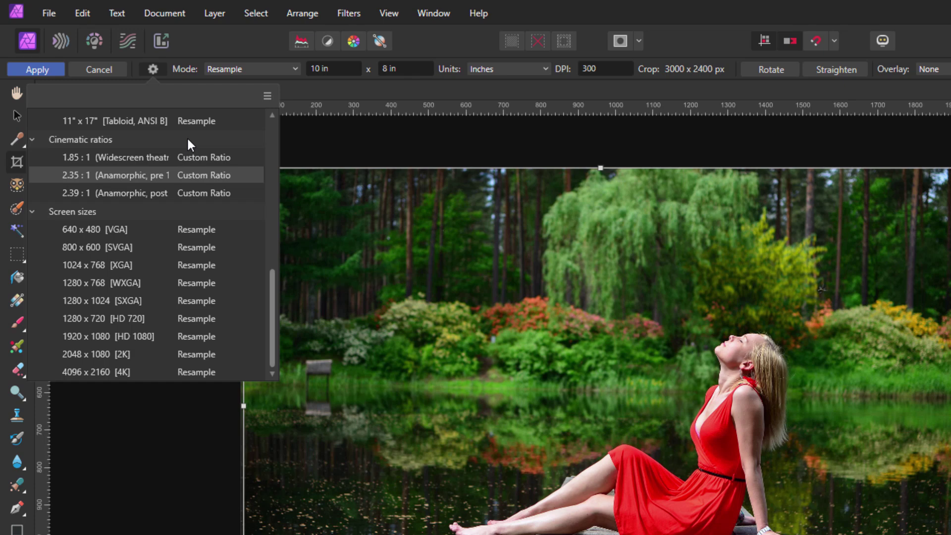
{"action": "left_click", "coordinate": [219, 73]}
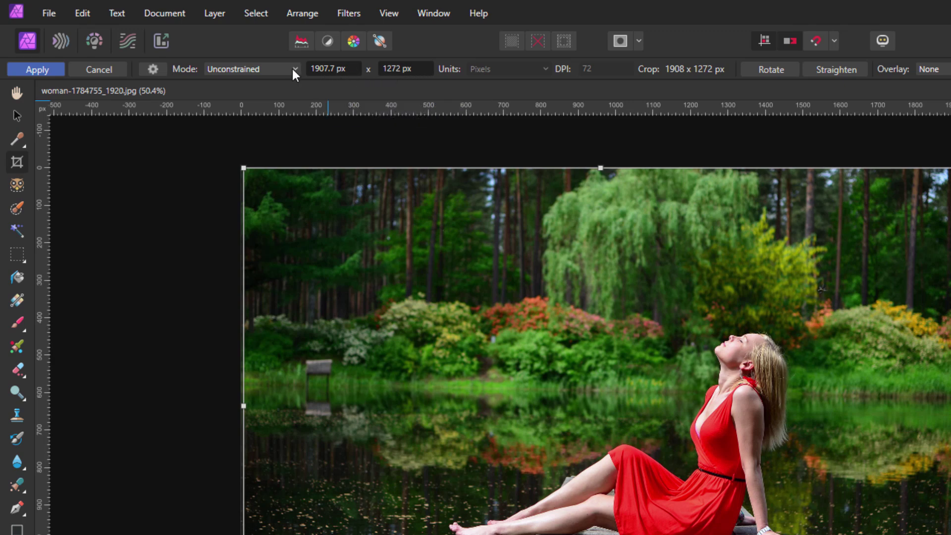
Try a 4:3 crop ratio, undo it, and select the crop height value.
{"action": "left_click", "coordinate": [151, 70]}
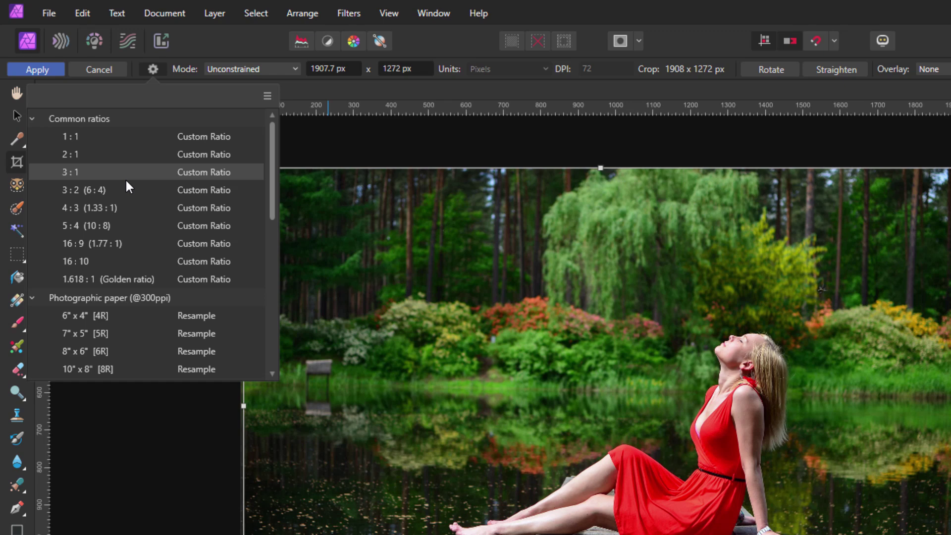
{"action": "left_click", "coordinate": [111, 210]}
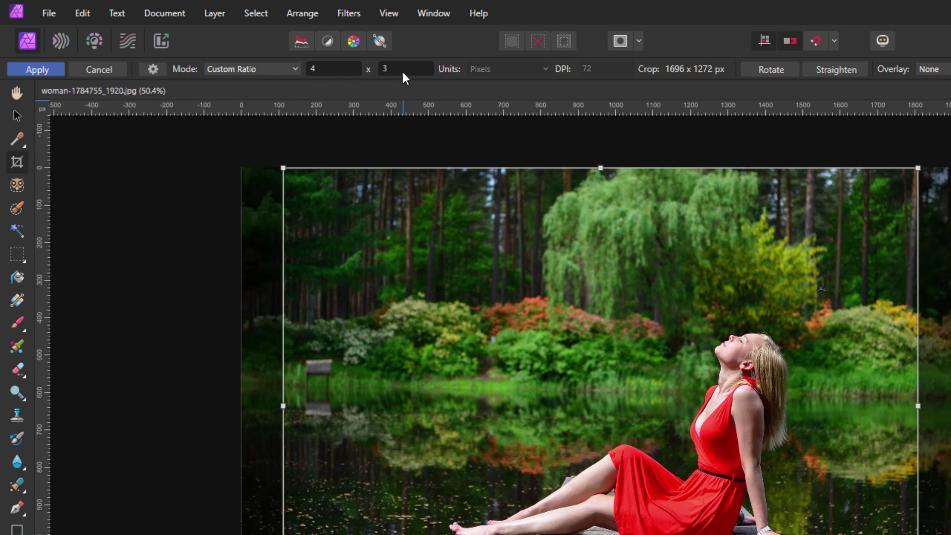
{"action": "key", "text": "ctrl+z"}
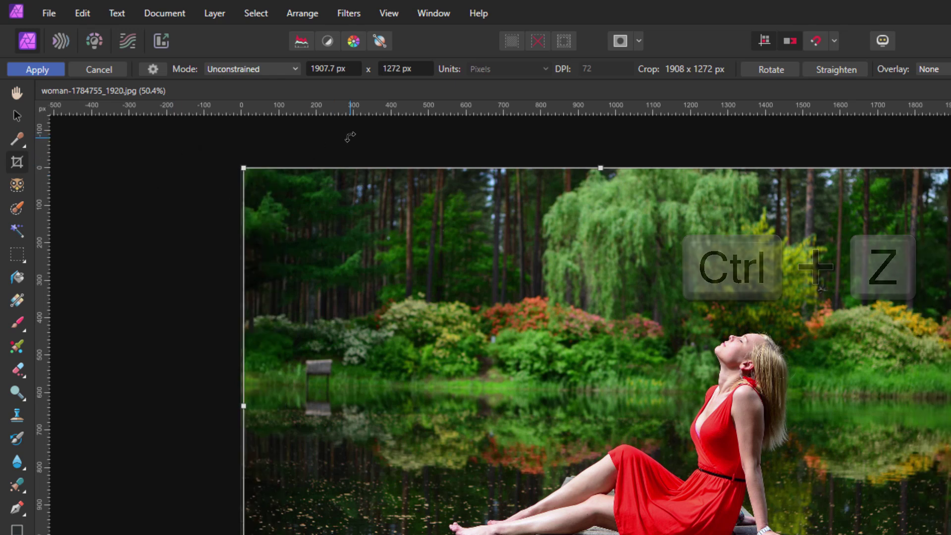
{"action": "left_click", "coordinate": [412, 70]}
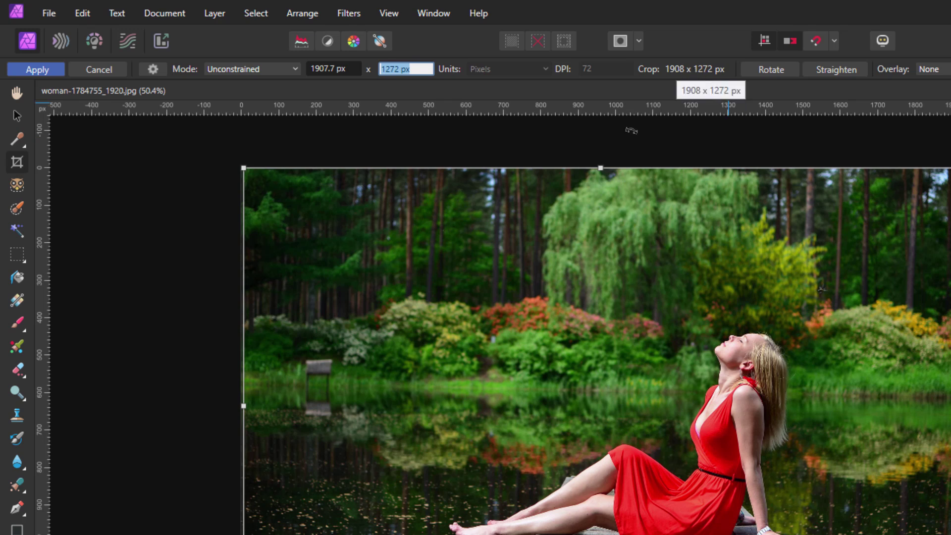
Tighten the crop and extend it over the trees, toggle orientation, then undo the crop.
{"action": "left_click_drag", "start_coordinate": [243, 167], "coordinate": [342, 232]}
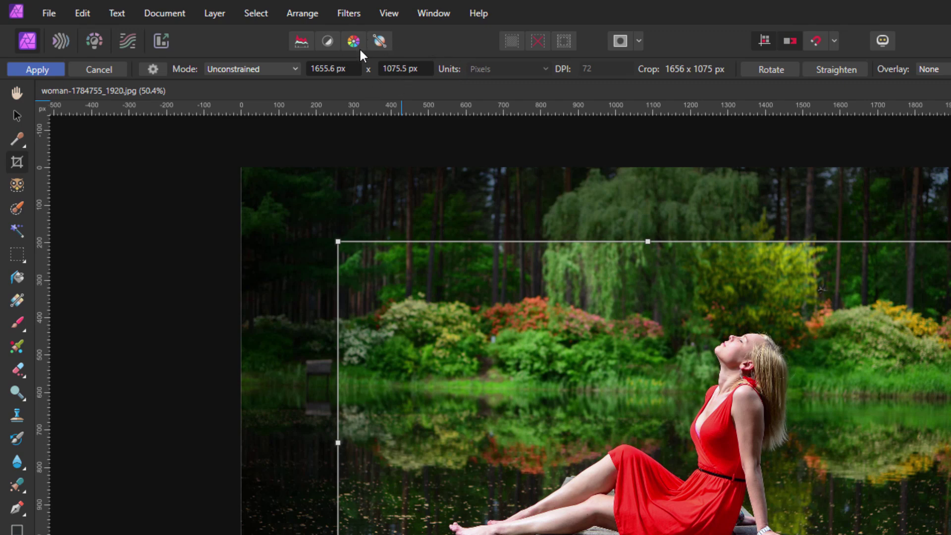
{"action": "left_click_drag", "start_coordinate": [338, 242], "coordinate": [342, 202]}
{"action": "left_click", "coordinate": [775, 71]}
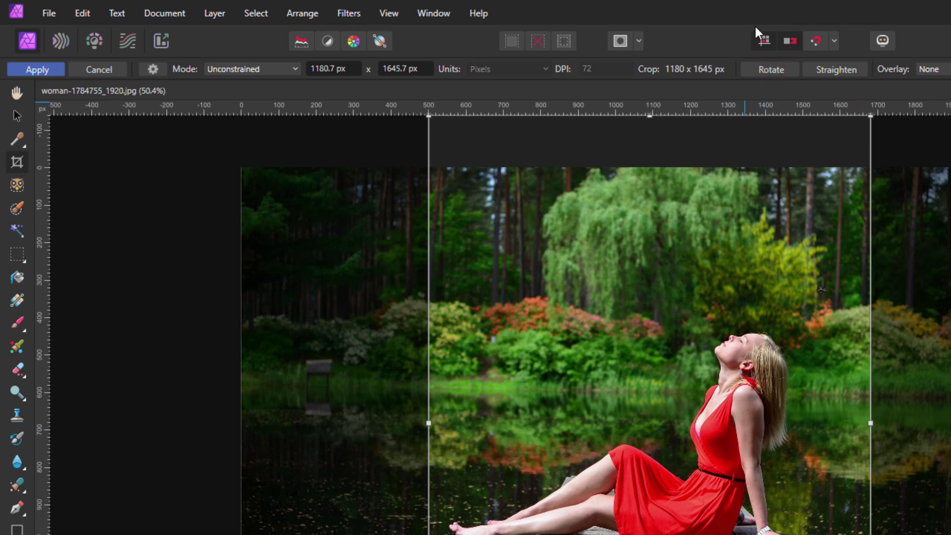
{"action": "left_click", "coordinate": [769, 69]}
{"action": "left_click", "coordinate": [769, 70]}
{"action": "left_click", "coordinate": [768, 69]}
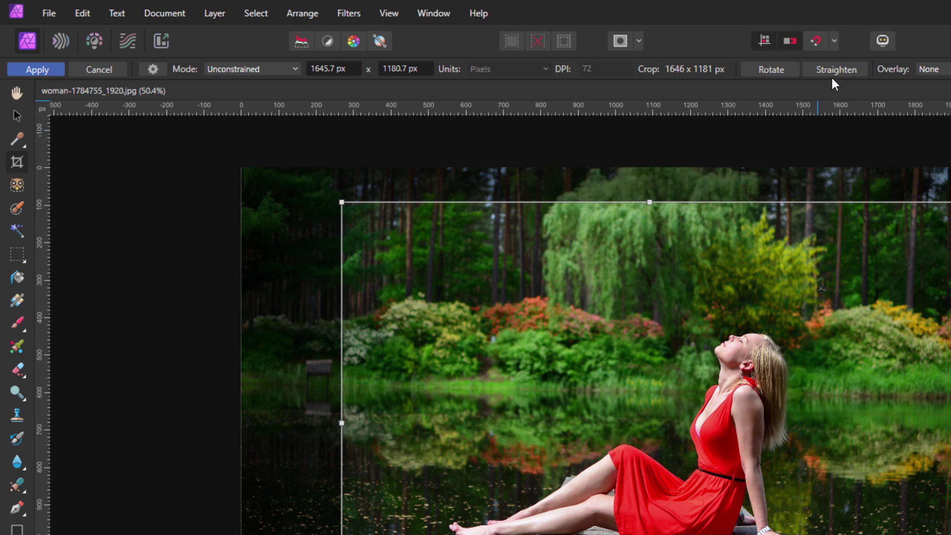
{"action": "key", "text": "ctrl+z"}
{"action": "key", "text": "ctrl+z"}
{"action": "key", "text": "ctrl+z"}
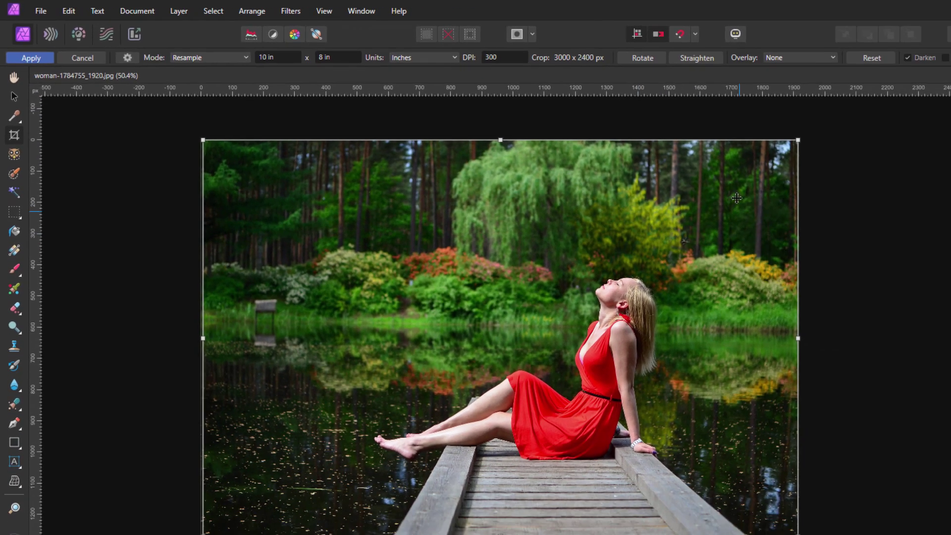
Duplicate the Background layer and hide the original beneath it.
{"action": "key", "text": "v"}
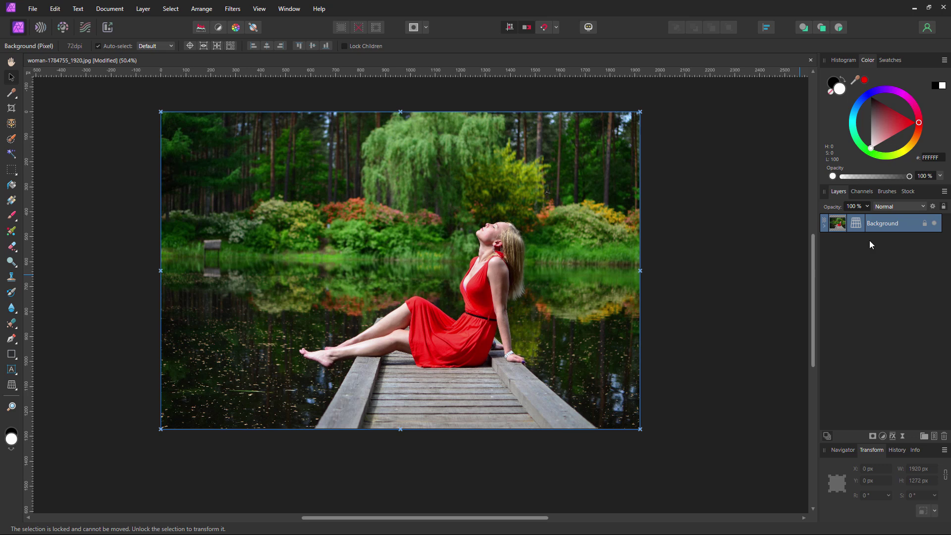
{"action": "right_click", "coordinate": [887, 224]}
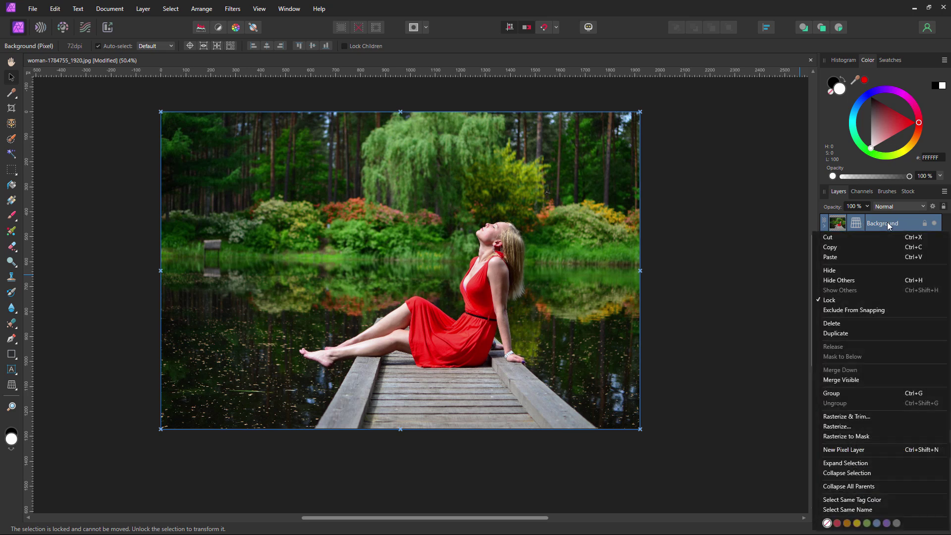
{"action": "left_click", "coordinate": [860, 332]}
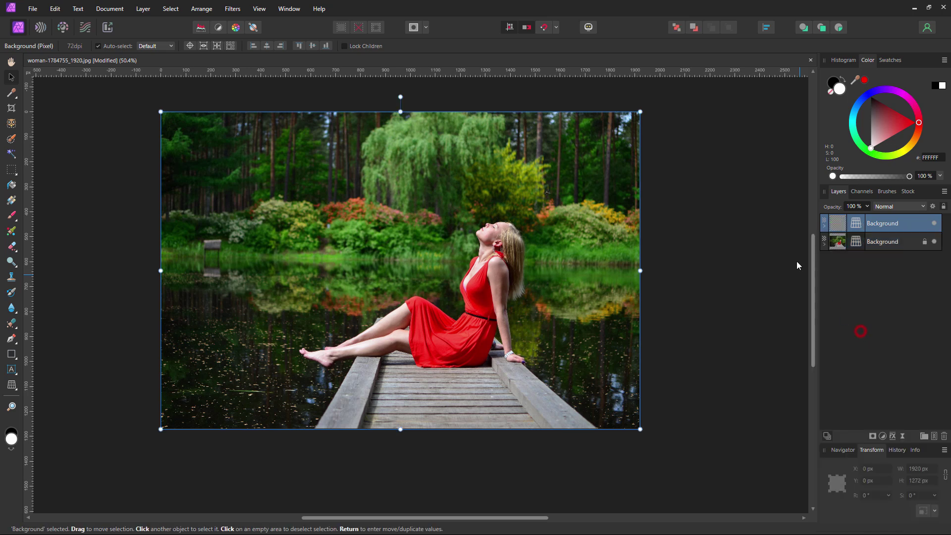
{"action": "left_click", "coordinate": [934, 242]}
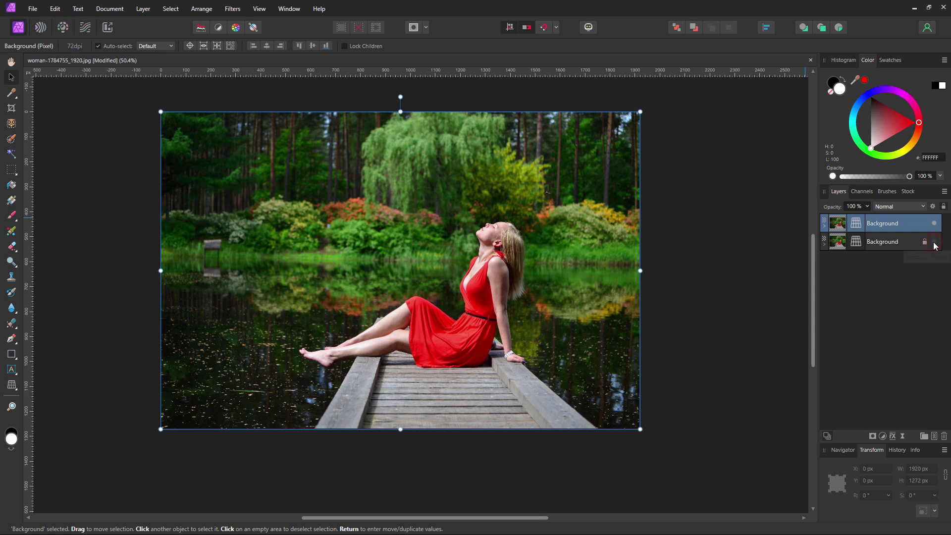
{"action": "double_click", "coordinate": [901, 223]}
{"action": "key", "text": "Return"}
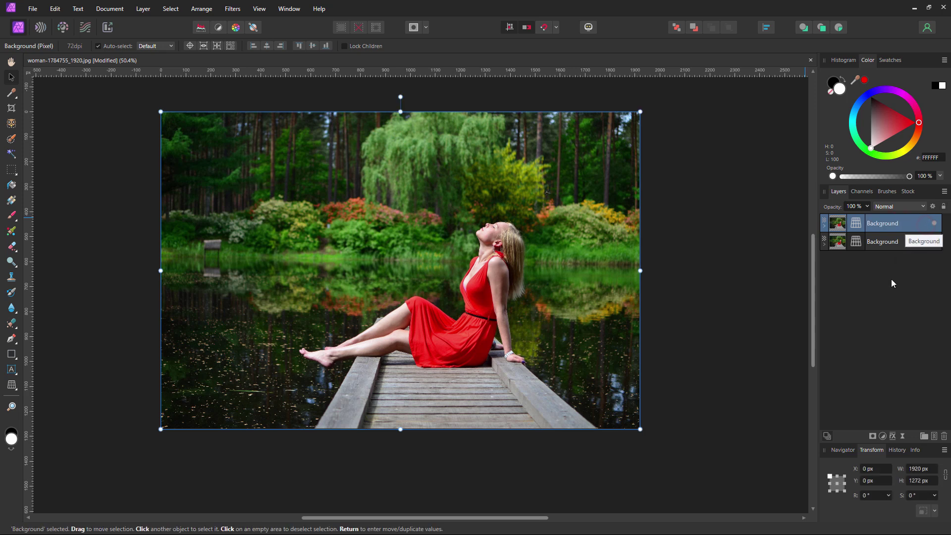
Rotate the layer copy to 12.7° and shift it down and left, exposing transparent corners.
{"action": "left_click", "coordinate": [888, 496]}
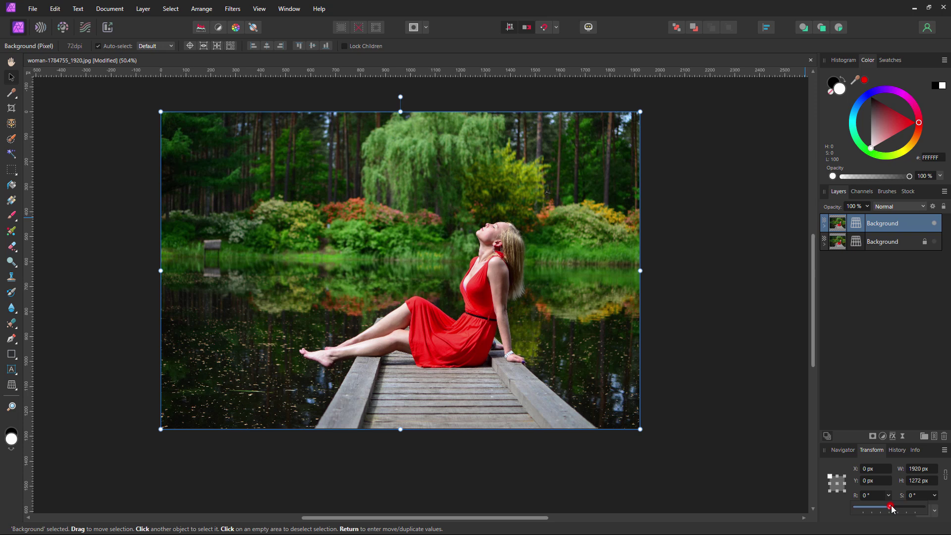
{"action": "left_click_drag", "start_coordinate": [891, 506], "coordinate": [891, 506]}
{"action": "left_click_drag", "start_coordinate": [575, 305], "coordinate": [537, 350]}
{"action": "left_click", "coordinate": [715, 332]}
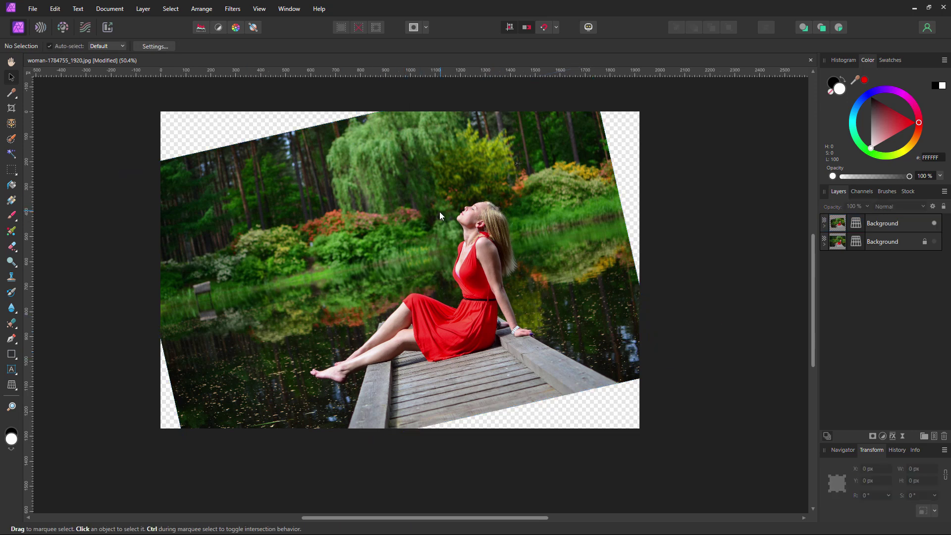
Try straightening the crop along the photo edge and then the boardwalk, undoing both attempts.
{"action": "left_click", "coordinate": [10, 109]}
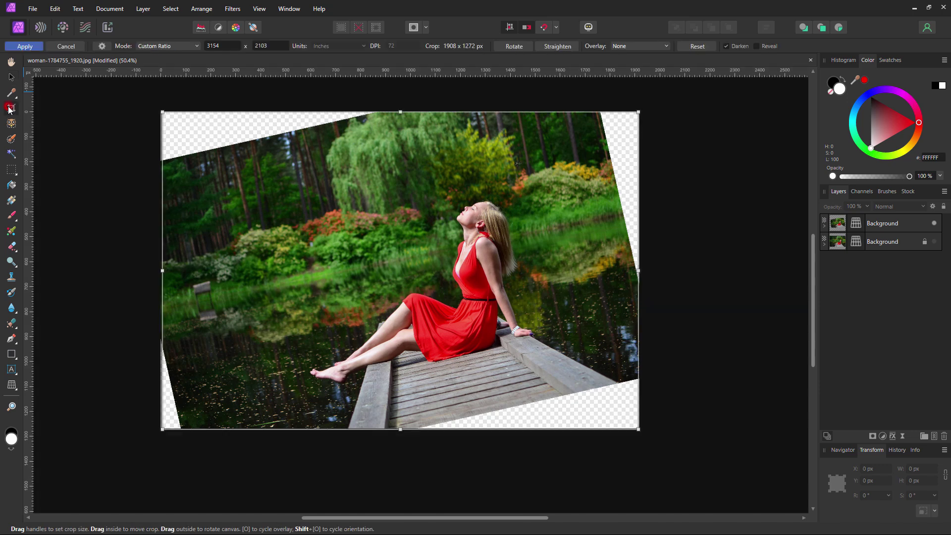
{"action": "left_click", "coordinate": [563, 48]}
{"action": "left_click_drag", "start_coordinate": [620, 214], "coordinate": [163, 308]}
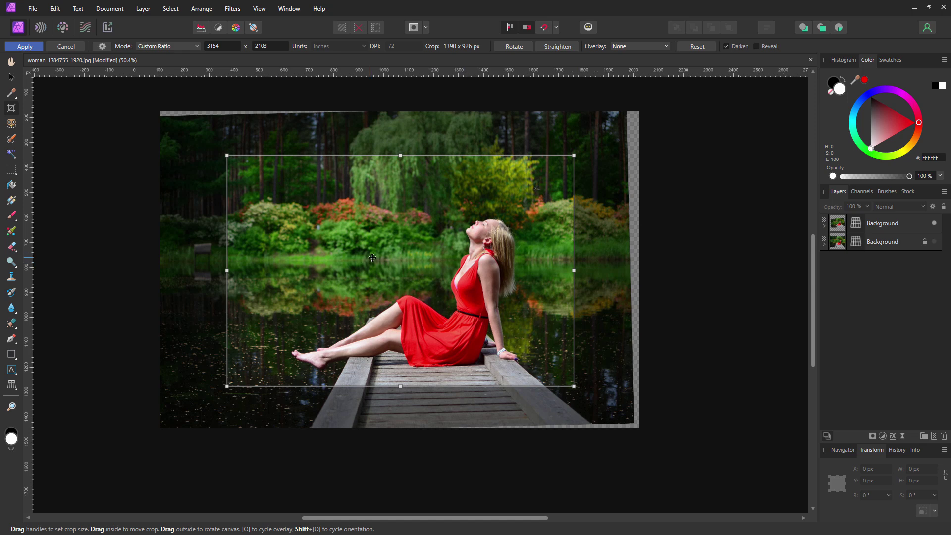
{"action": "key", "text": "ctrl+z"}
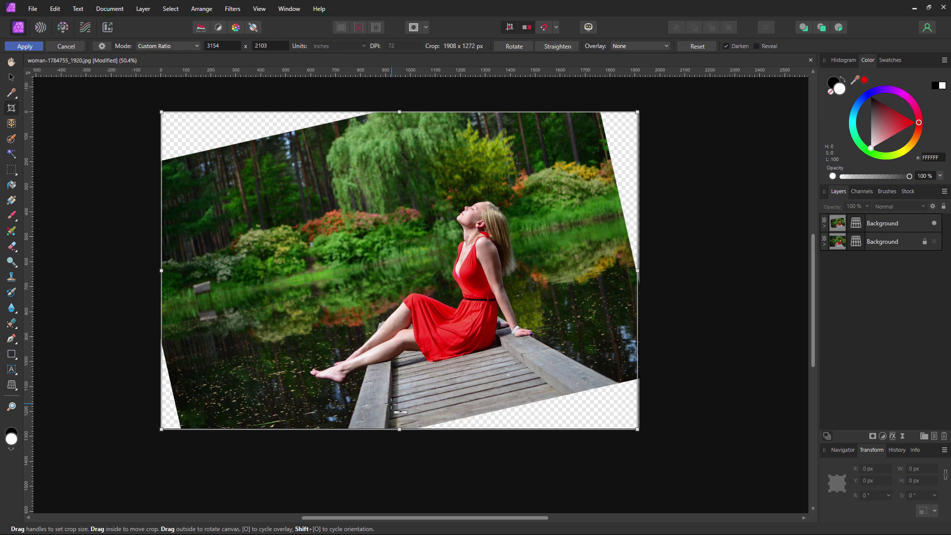
{"action": "left_click_drag", "start_coordinate": [391, 404], "coordinate": [537, 372]}
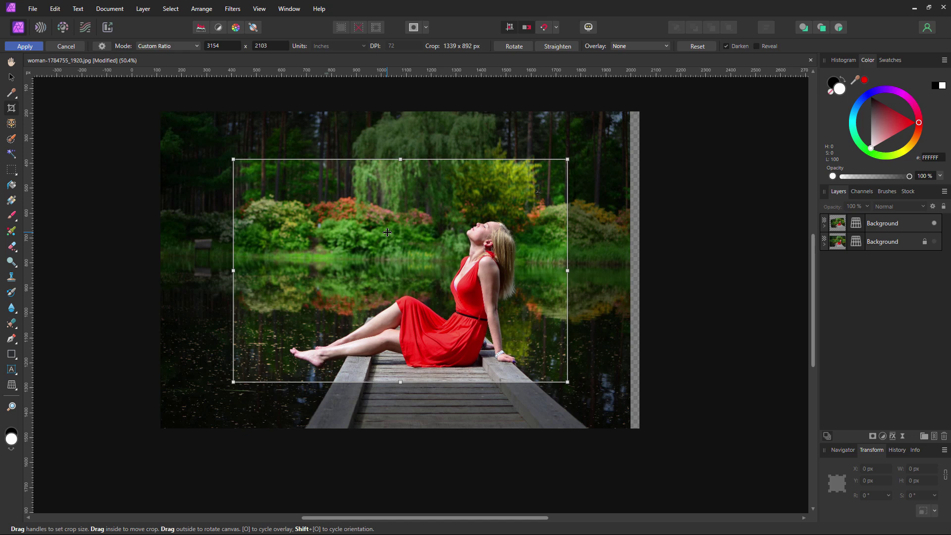
{"action": "key", "text": "ctrl+z"}
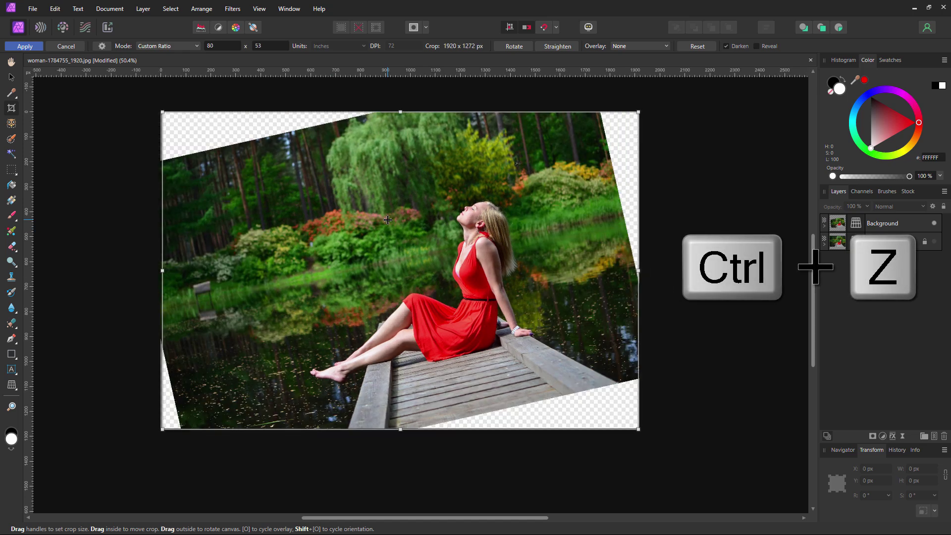
Cancel the tilted crop and set an Original Ratio crop of 1615 x 1070 px around the woman.
{"action": "left_click", "coordinate": [66, 46]}
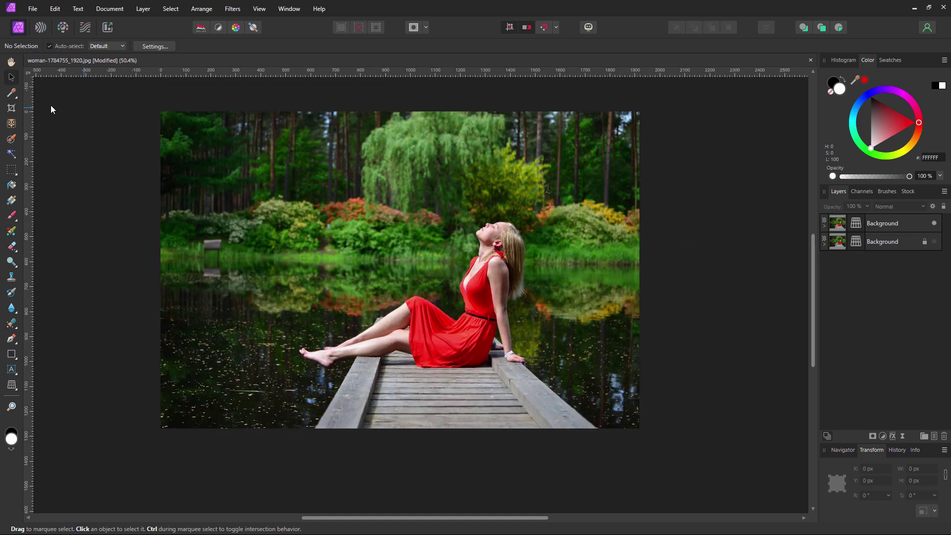
{"action": "left_click", "coordinate": [11, 108]}
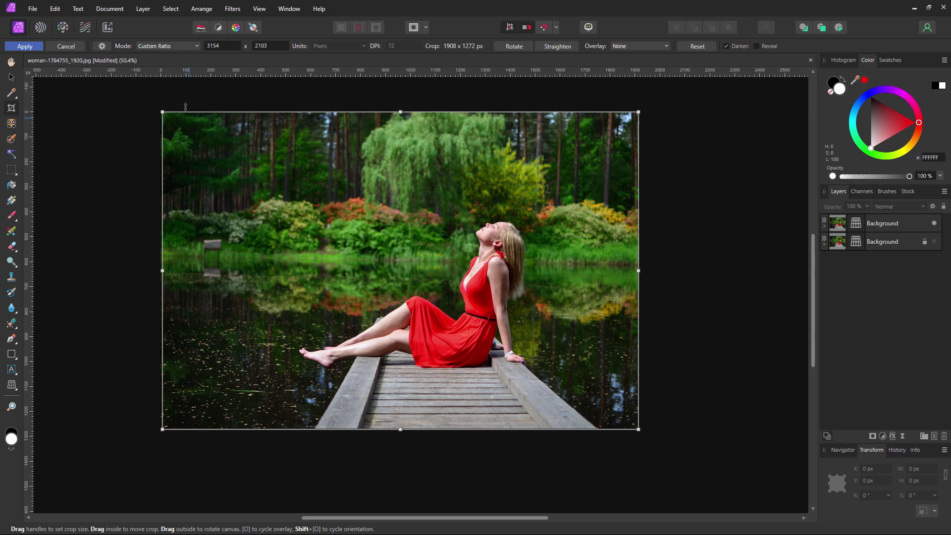
{"action": "left_click", "coordinate": [168, 47]}
{"action": "left_click", "coordinate": [179, 69]}
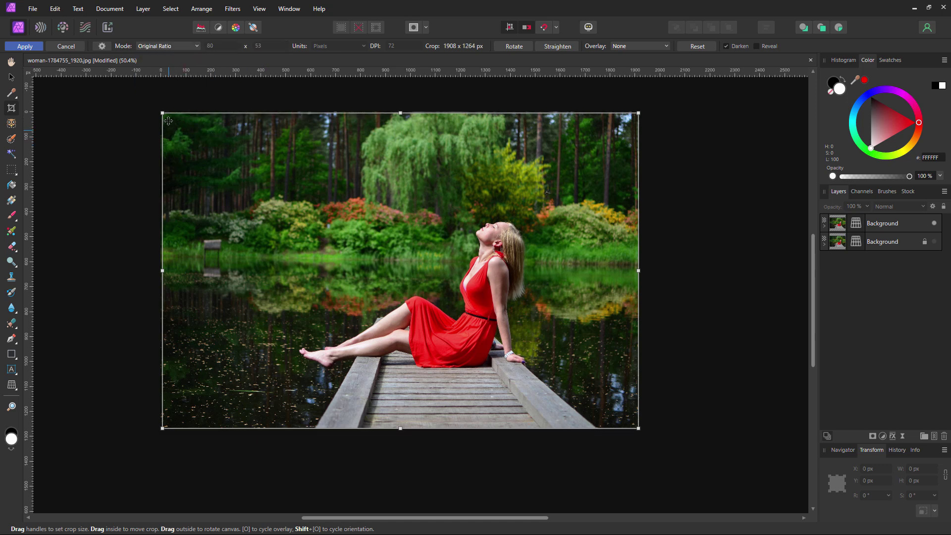
{"action": "left_click_drag", "start_coordinate": [163, 114], "coordinate": [230, 169]}
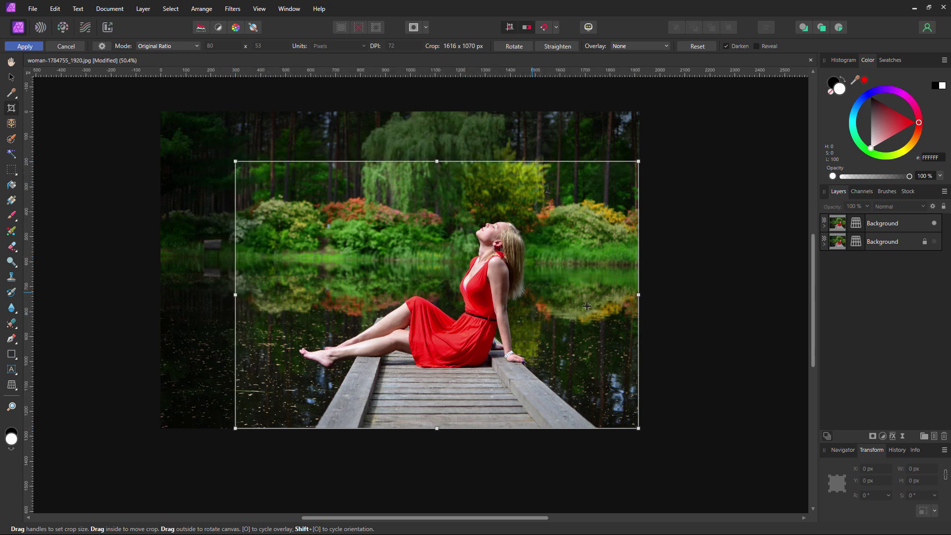
{"action": "mouse_move", "coordinate": [586, 306]}
{"action": "left_mouse_down"}
{"action": "mouse_move", "coordinate": [571, 300]}
{"action": "mouse_move", "coordinate": [586, 275]}
{"action": "mouse_move", "coordinate": [577, 290]}
{"action": "mouse_move", "coordinate": [602, 297]}
{"action": "left_mouse_up"}
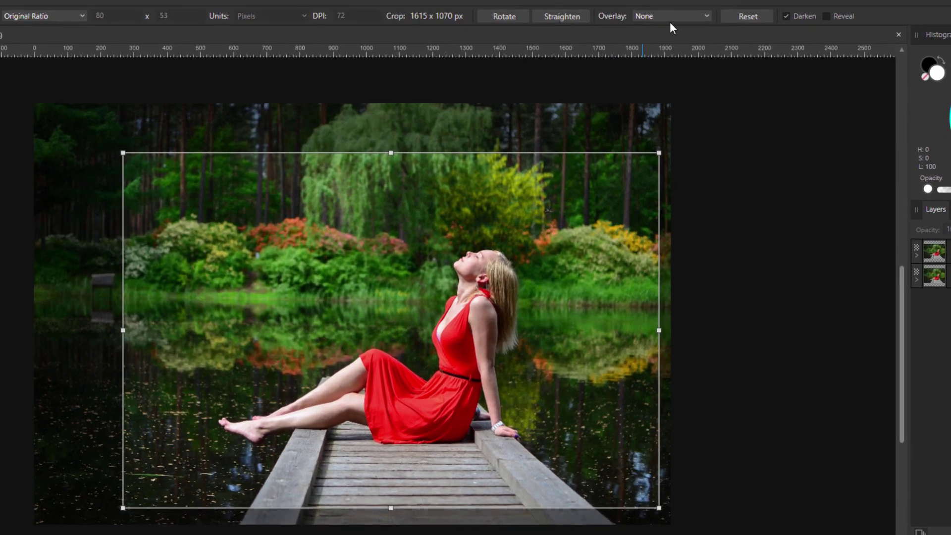
{"action": "left_click", "coordinate": [672, 20]}
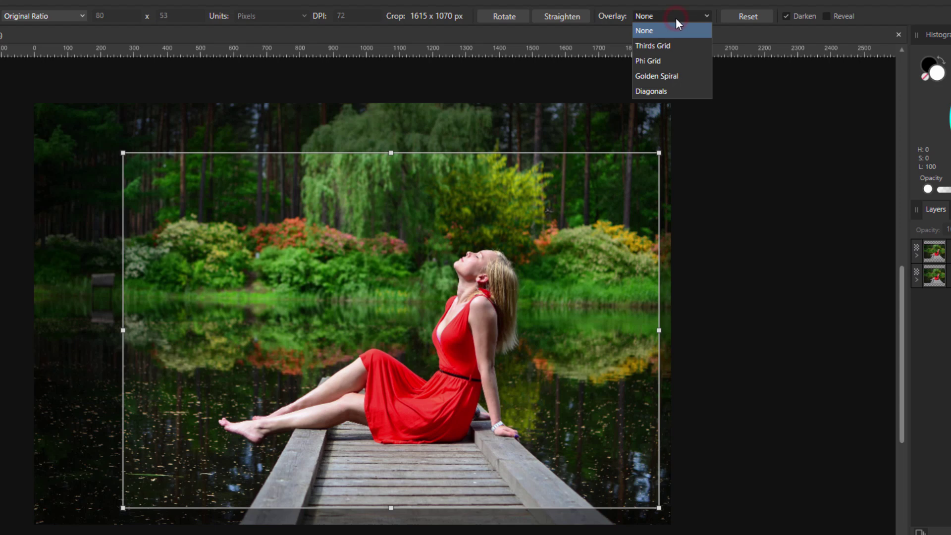
Try the Thirds Grid and Phi Grid overlays while shifting the crop box around the woman.
{"action": "left_click", "coordinate": [673, 43]}
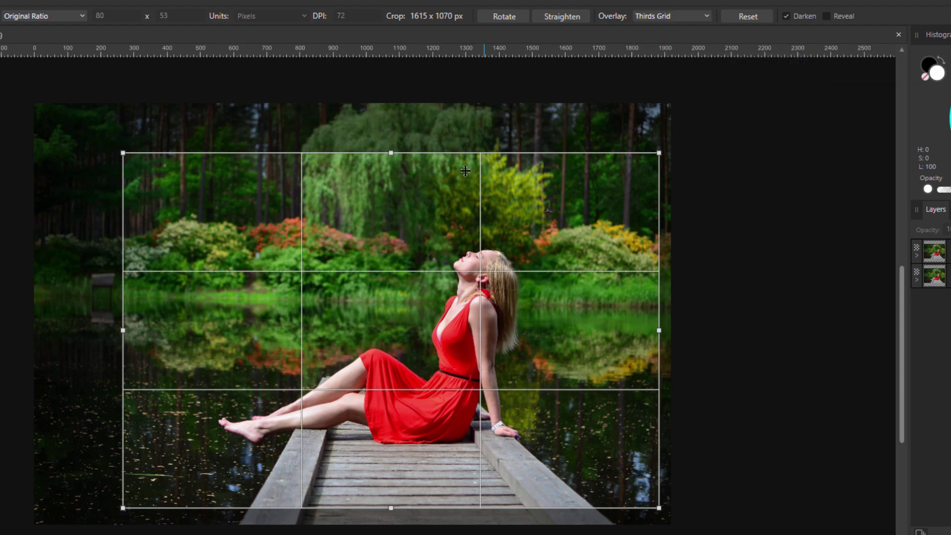
{"action": "left_click_drag", "start_coordinate": [366, 340], "coordinate": [402, 316]}
{"action": "left_click", "coordinate": [680, 19]}
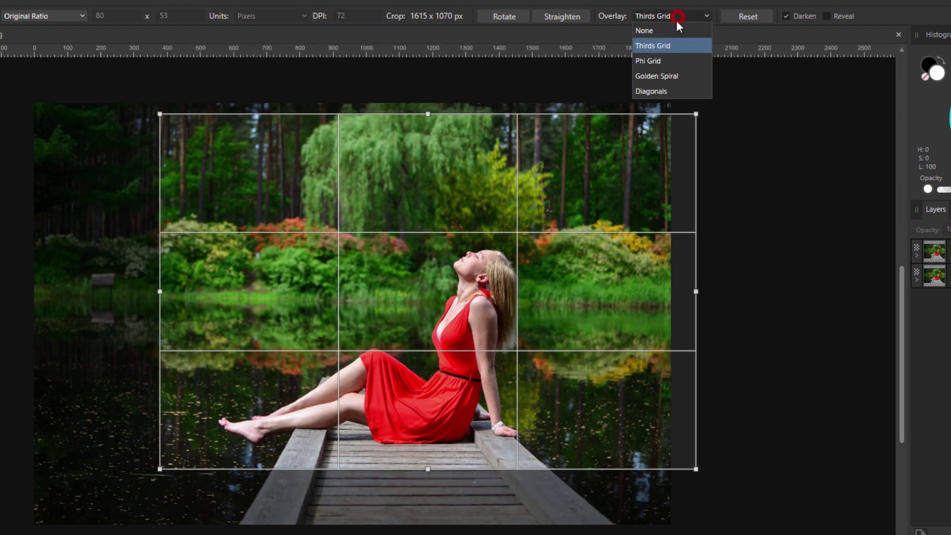
{"action": "left_click", "coordinate": [669, 64]}
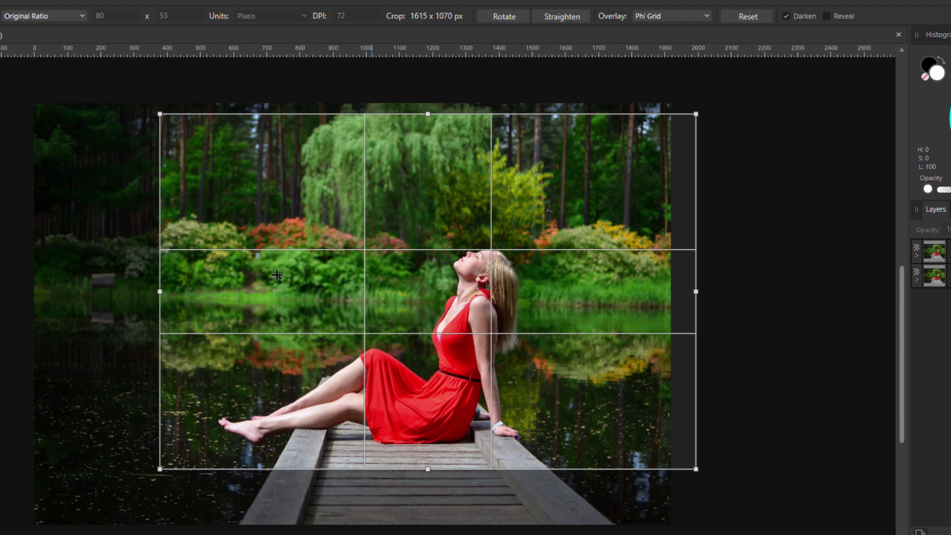
{"action": "left_click", "coordinate": [527, 352]}
{"action": "left_click_drag", "start_coordinate": [528, 353], "coordinate": [576, 344]}
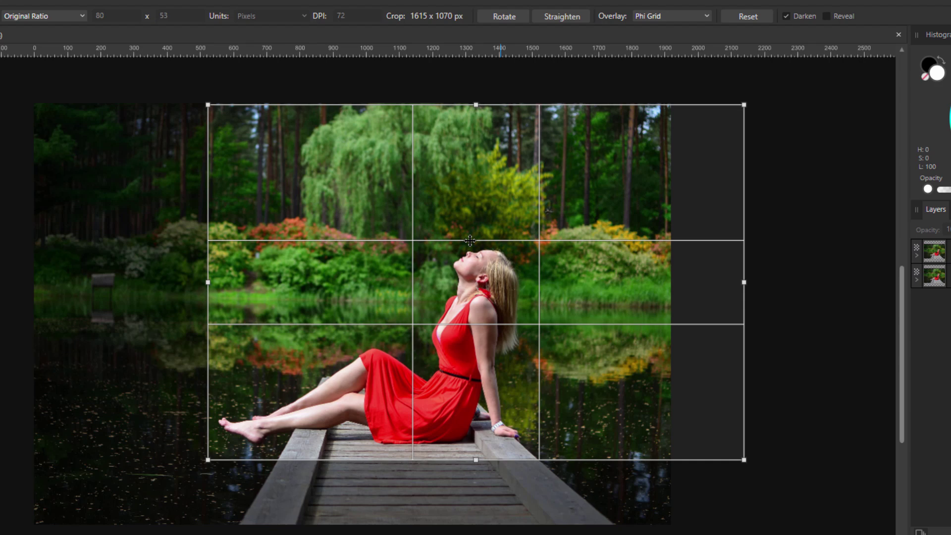
{"action": "left_click_drag", "start_coordinate": [619, 387], "coordinate": [522, 412]}
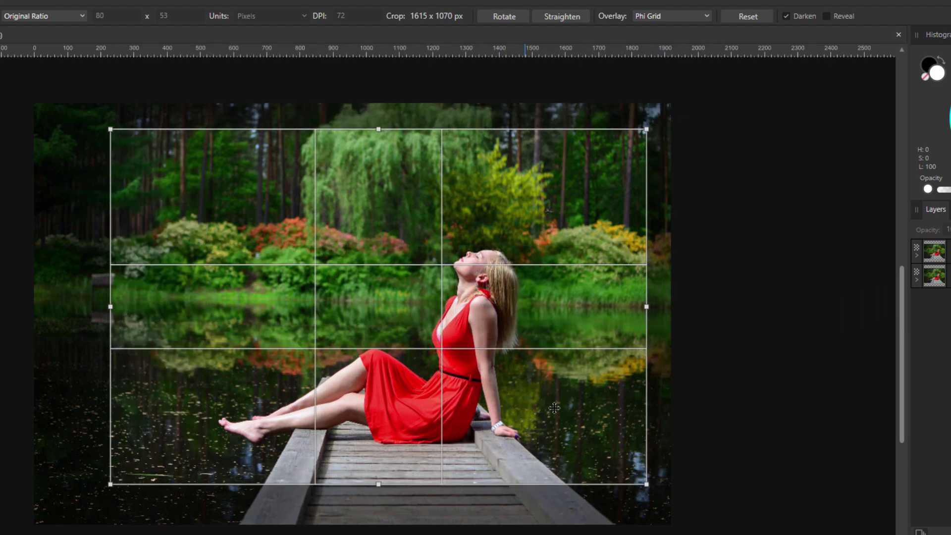
Try Golden Spiral and Diagonals overlays, nudge the crop to 1608 x 1065, and set overlay to None.
{"action": "left_click", "coordinate": [685, 16]}
{"action": "left_click", "coordinate": [670, 73]}
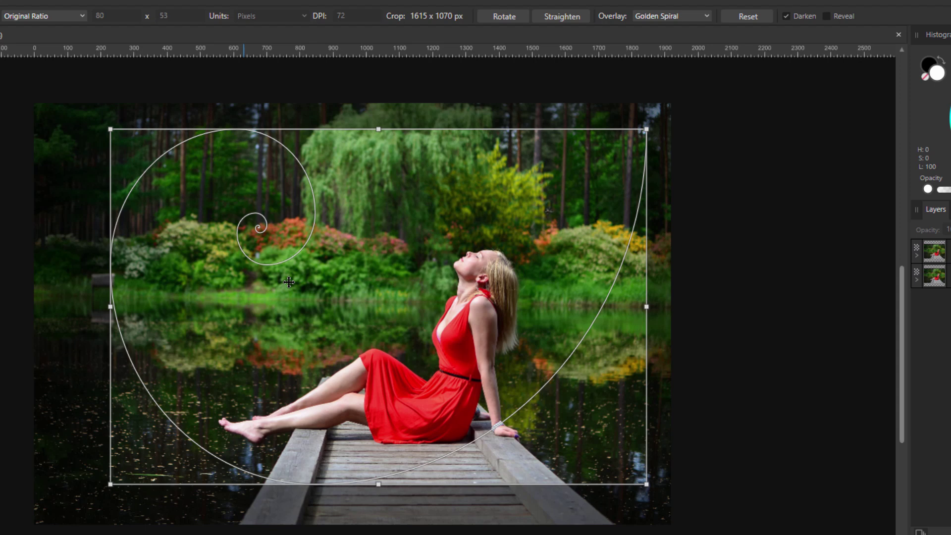
{"action": "mouse_move", "coordinate": [110, 317]}
{"action": "left_mouse_down"}
{"action": "mouse_move", "coordinate": [102, 318]}
{"action": "mouse_move", "coordinate": [283, 317]}
{"action": "mouse_move", "coordinate": [113, 317]}
{"action": "left_mouse_up"}
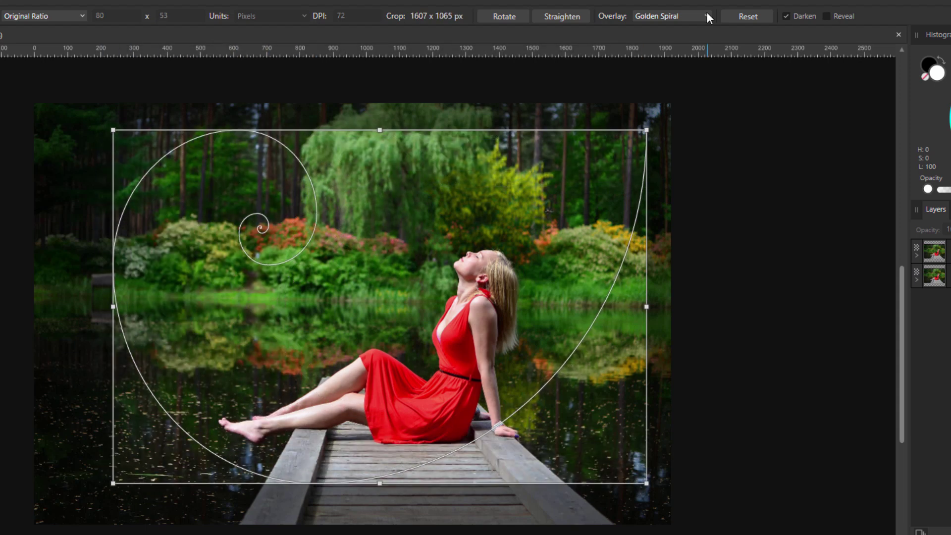
{"action": "left_click", "coordinate": [707, 16]}
{"action": "left_click", "coordinate": [675, 94]}
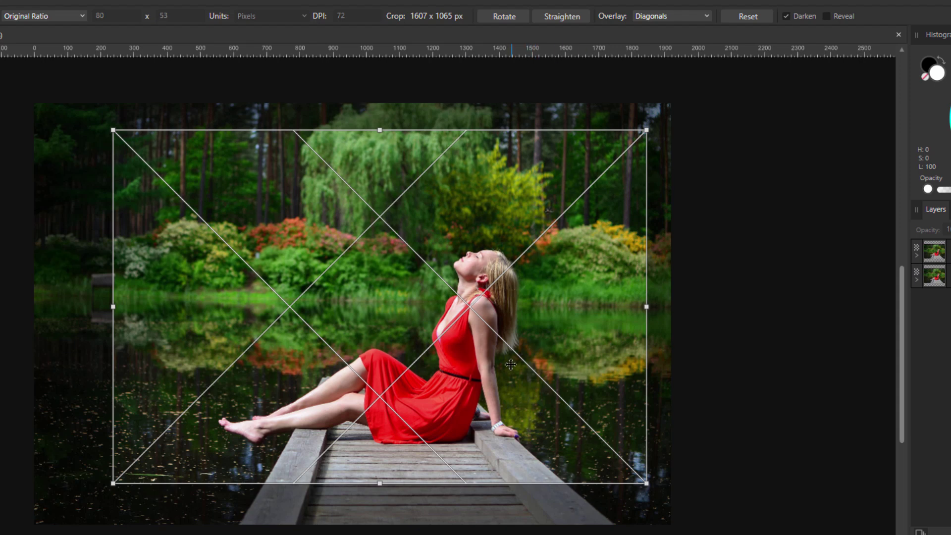
{"action": "mouse_move", "coordinate": [534, 414]}
{"action": "left_mouse_down"}
{"action": "mouse_move", "coordinate": [542, 423]}
{"action": "mouse_move", "coordinate": [534, 413]}
{"action": "left_mouse_up"}
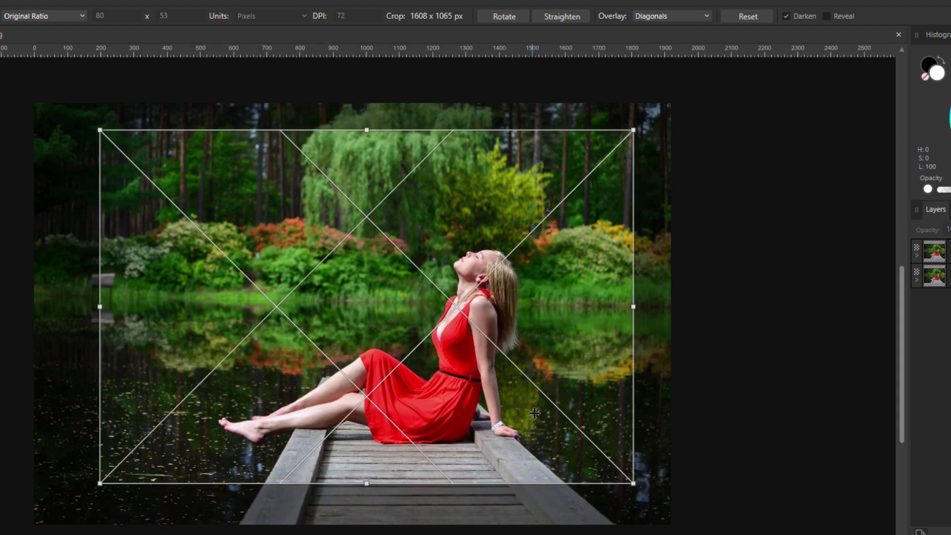
{"action": "left_click", "coordinate": [706, 17]}
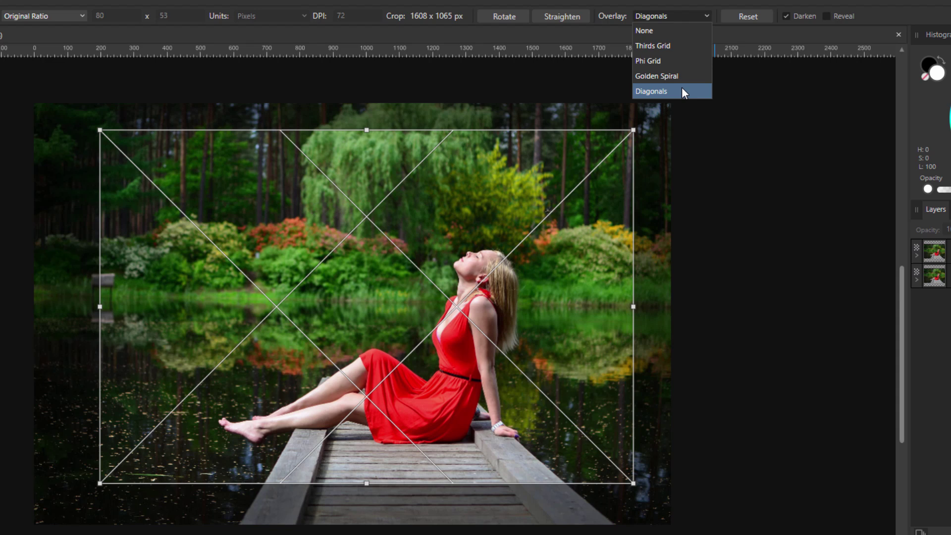
{"action": "left_click", "coordinate": [687, 30]}
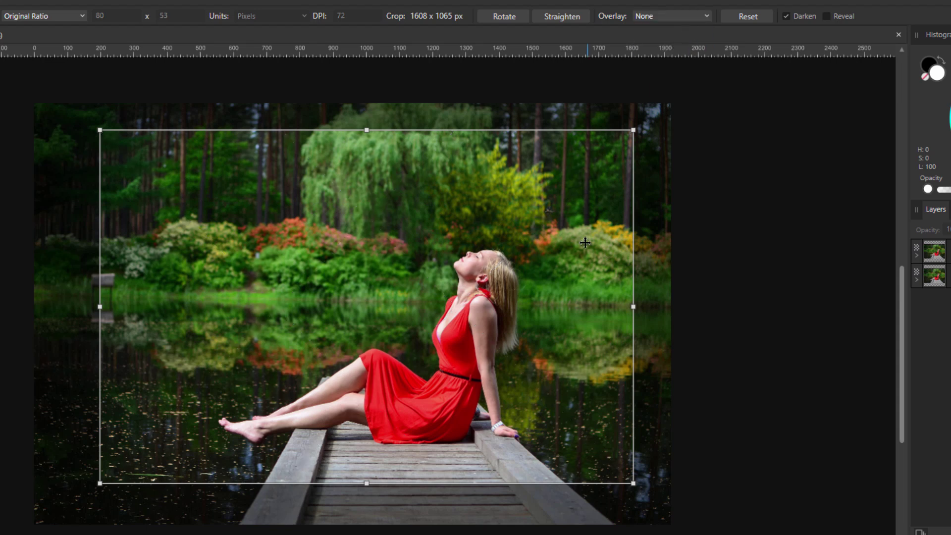
Compare Darken on and off, turn off Reveal, then reset the crop to the full 1920 x 1272 image.
{"action": "left_click_drag", "start_coordinate": [585, 242], "coordinate": [576, 244]}
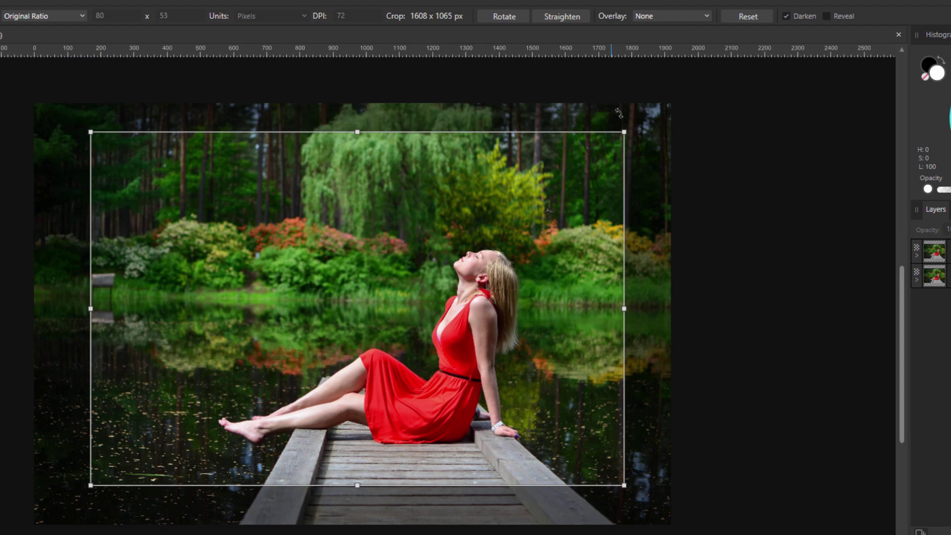
{"action": "left_click", "coordinate": [787, 14]}
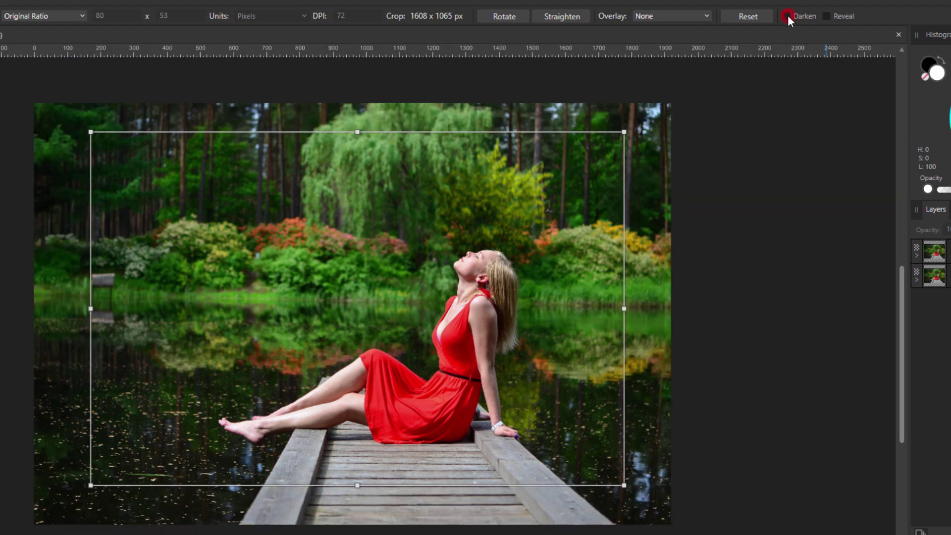
{"action": "left_click", "coordinate": [787, 18]}
{"action": "left_click", "coordinate": [789, 17]}
{"action": "left_click", "coordinate": [789, 15]}
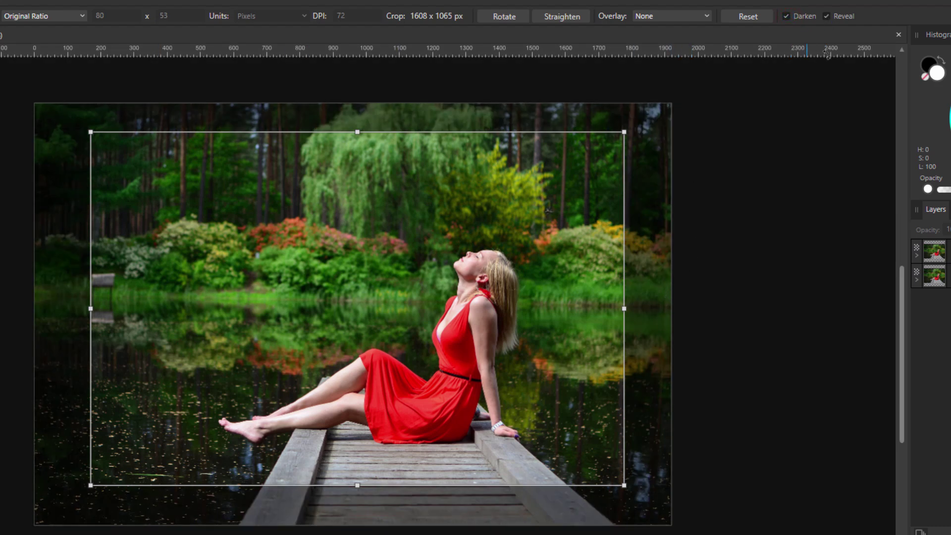
{"action": "left_click", "coordinate": [828, 16]}
{"action": "left_click", "coordinate": [748, 18]}
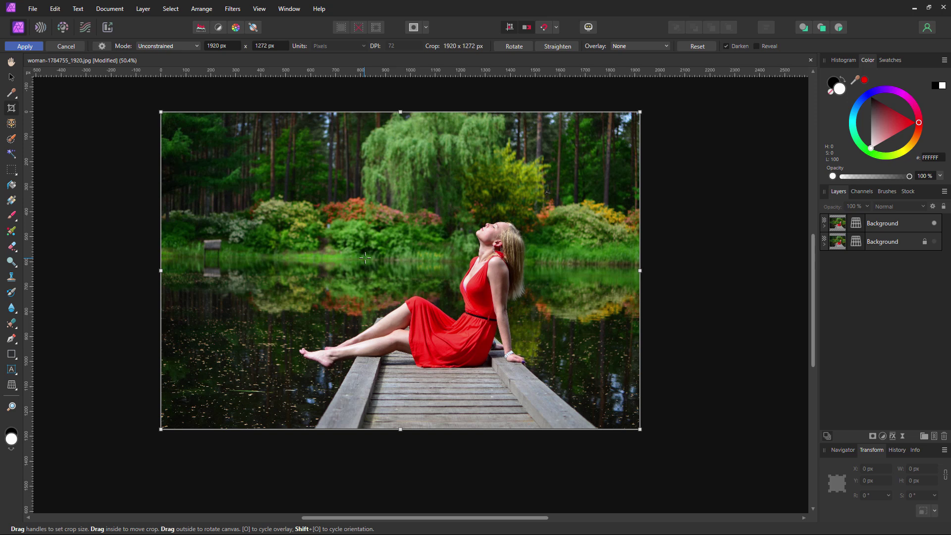
{"action": "left_click", "coordinate": [14, 172]}
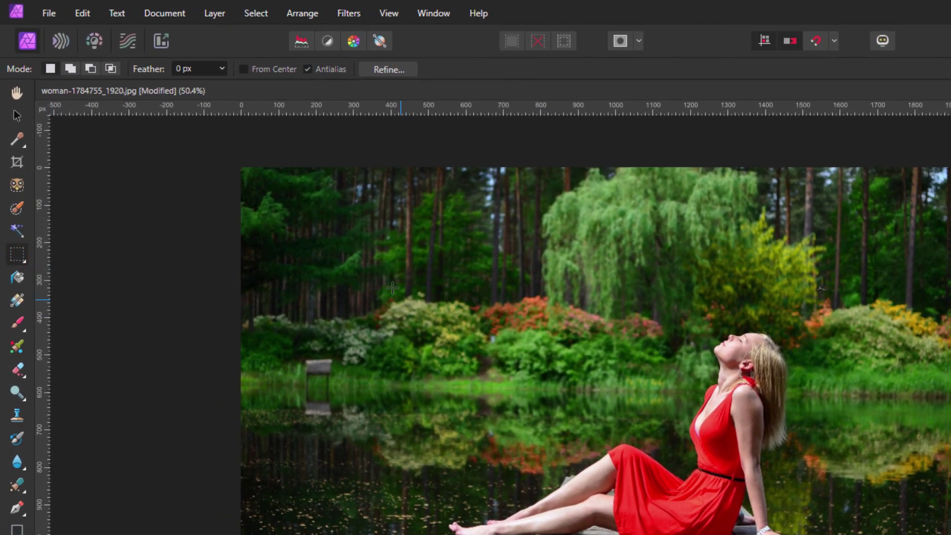
{"action": "left_click", "coordinate": [51, 70]}
{"action": "left_click_drag", "start_coordinate": [428, 254], "coordinate": [870, 534]}
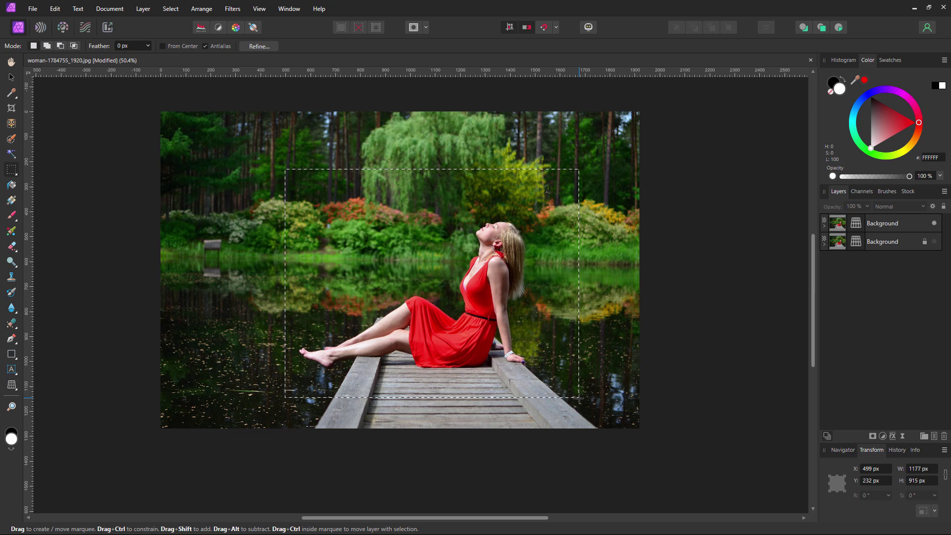
{"action": "mouse_move", "coordinate": [442, 380]}
{"action": "left_mouse_down"}
{"action": "mouse_move", "coordinate": [447, 371]}
{"action": "mouse_move", "coordinate": [428, 373]}
{"action": "left_mouse_up"}
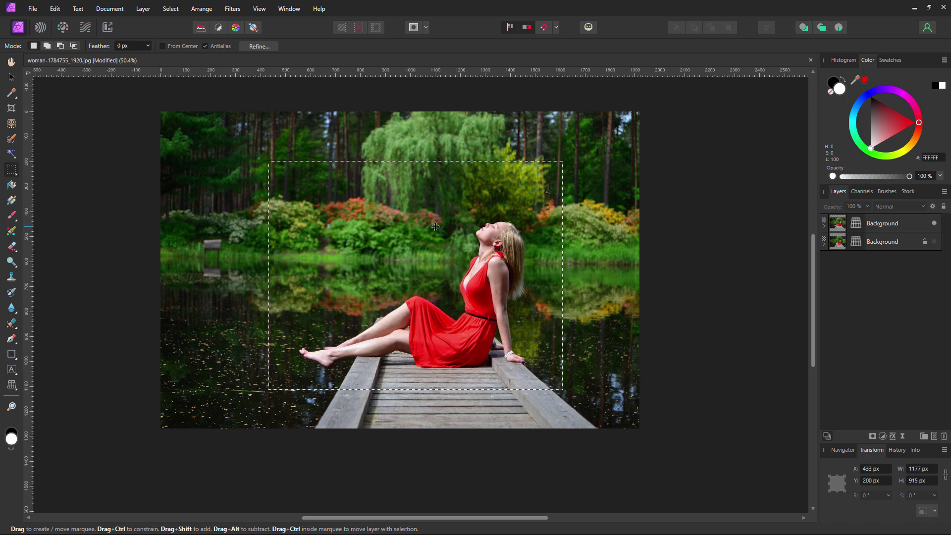
{"action": "left_click", "coordinate": [12, 108]}
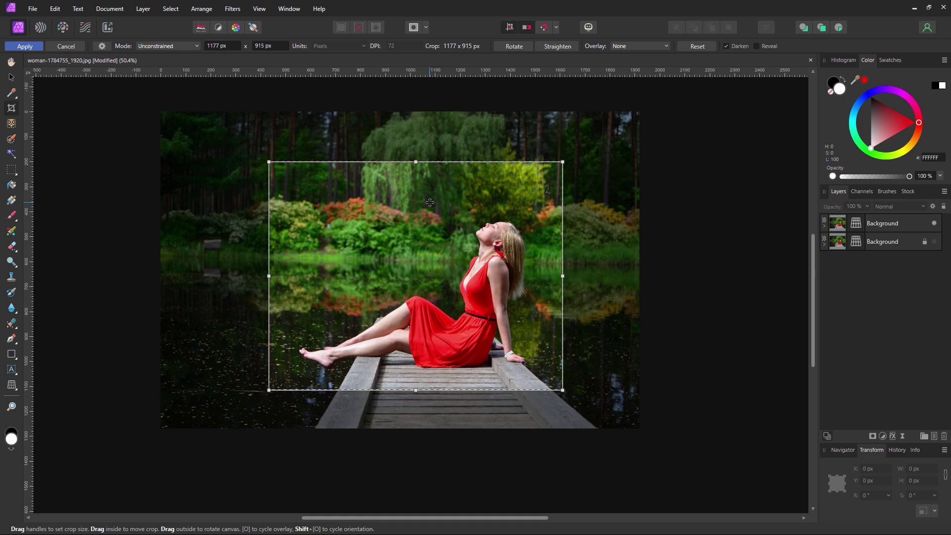
{"action": "key", "text": "ctrl+z"}
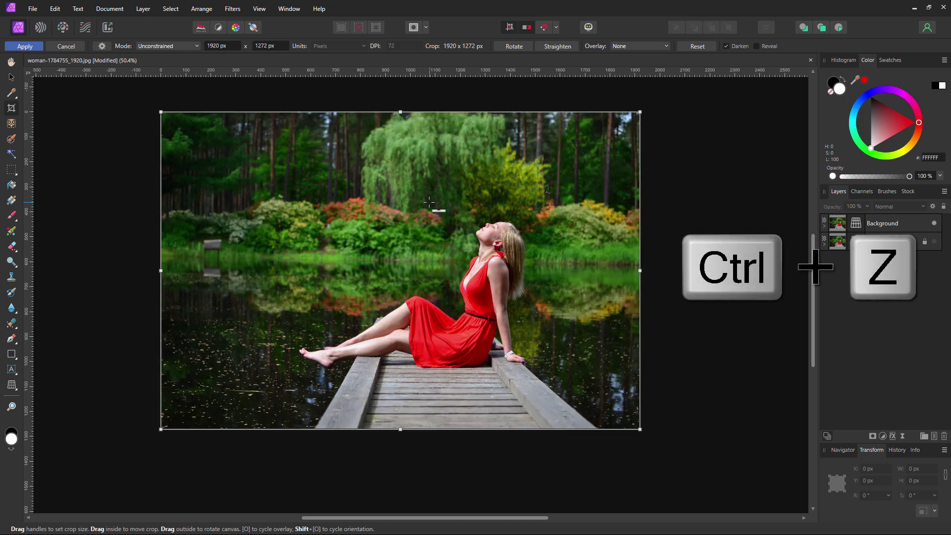
Draw a freehand selection outlining the woman from her feet over her head.
{"action": "left_click", "coordinate": [15, 173]}
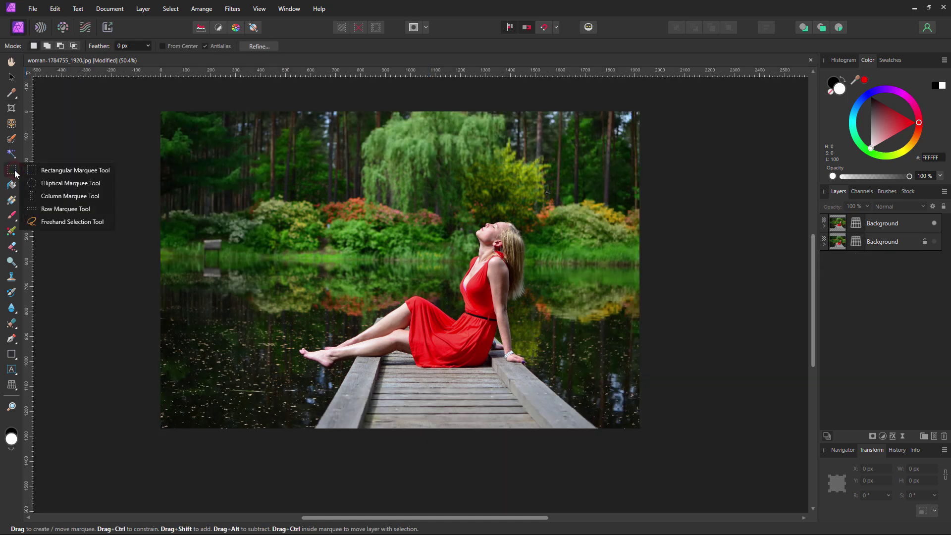
{"action": "left_click", "coordinate": [80, 221]}
{"action": "left_click_drag", "start_coordinate": [309, 320], "coordinate": [373, 291]}
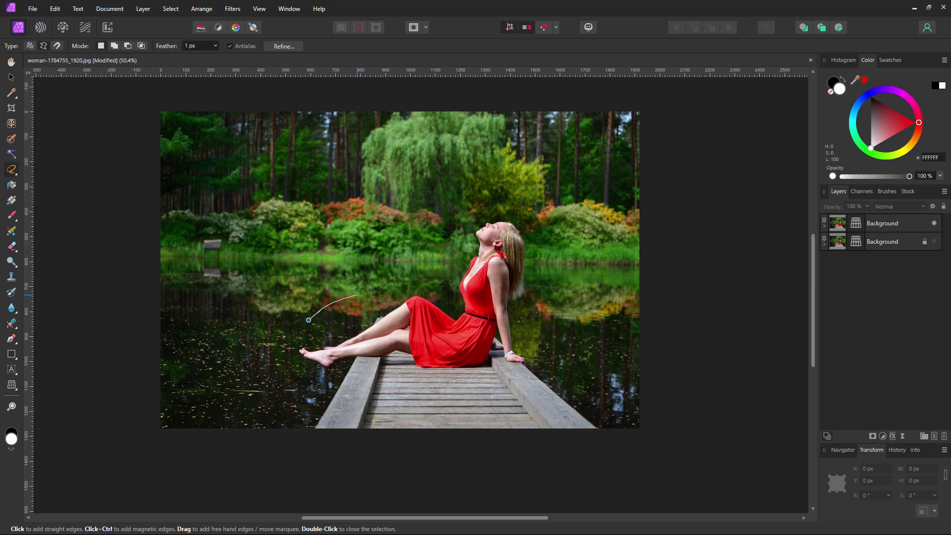
{"action": "mouse_move", "coordinate": [462, 212]}
{"action": "left_mouse_down"}
{"action": "mouse_move", "coordinate": [516, 213]}
{"action": "mouse_move", "coordinate": [541, 238]}
{"action": "mouse_move", "coordinate": [561, 308]}
{"action": "mouse_move", "coordinate": [552, 344]}
{"action": "left_mouse_up"}
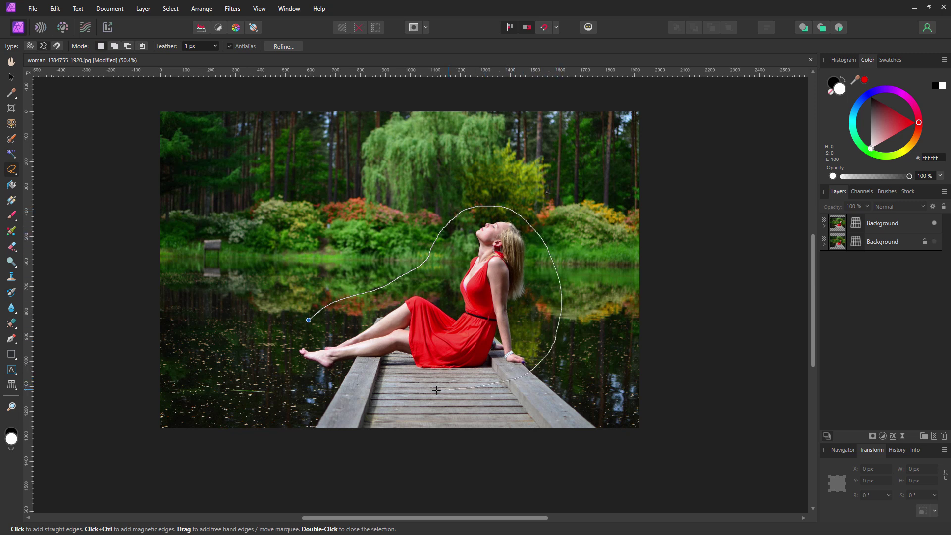
{"action": "left_click_drag", "start_coordinate": [288, 343], "coordinate": [310, 317]}
{"action": "left_click", "coordinate": [308, 320]}
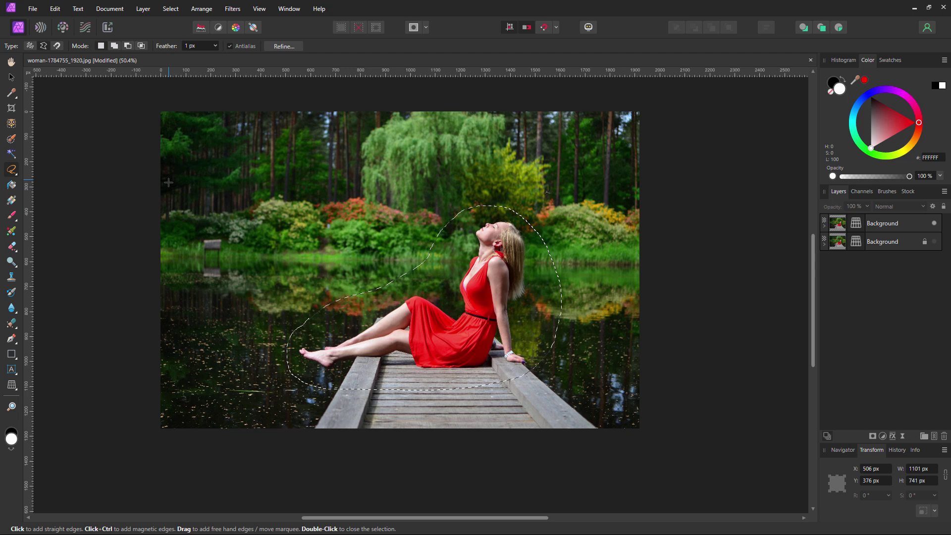
Fit a crop to the selection, enlarge it to 1177 x 802 px, clear the selection, and nudge it up.
{"action": "left_click", "coordinate": [11, 108]}
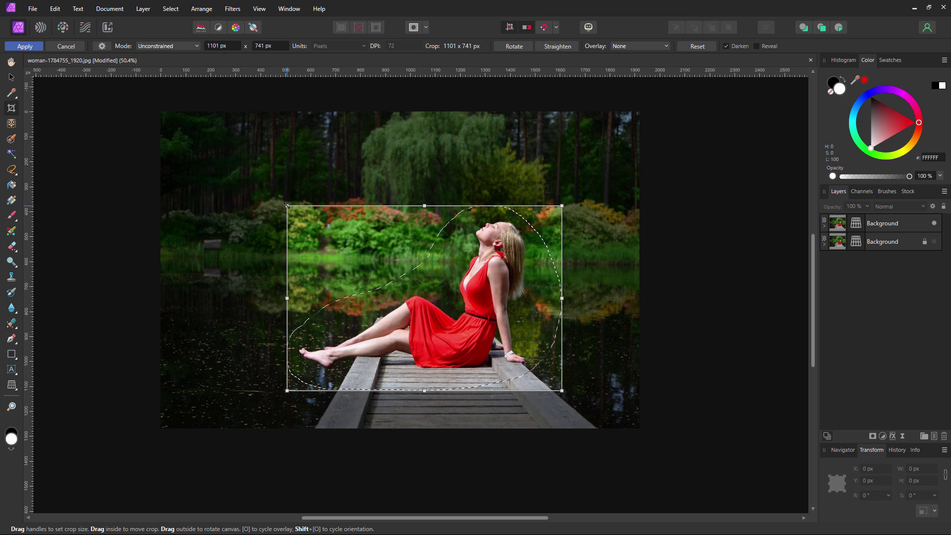
{"action": "mouse_move", "coordinate": [286, 205]}
{"action": "left_mouse_down"}
{"action": "mouse_move", "coordinate": [266, 194]}
{"action": "mouse_move", "coordinate": [278, 200]}
{"action": "left_mouse_up"}
{"action": "left_click_drag", "start_coordinate": [560, 384], "coordinate": [564, 396]}
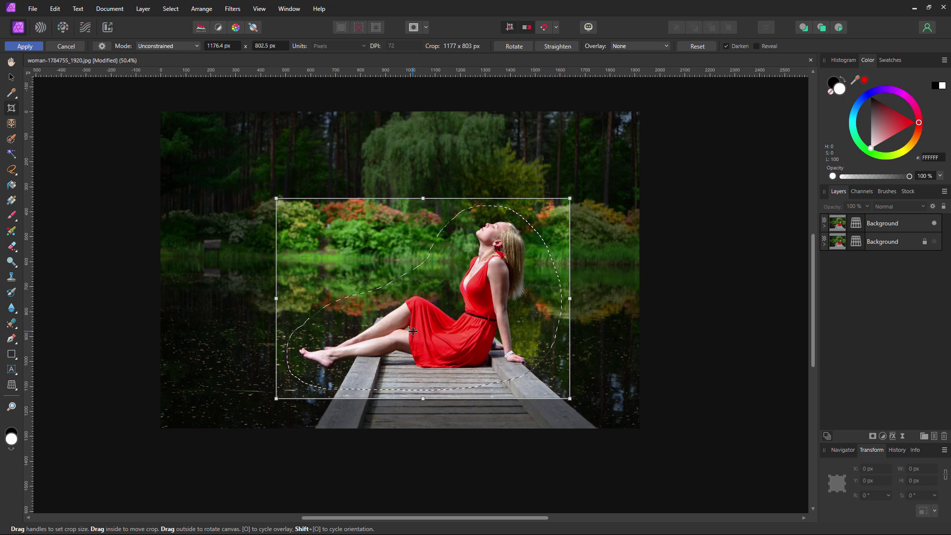
{"action": "key", "text": "ctrl+d"}
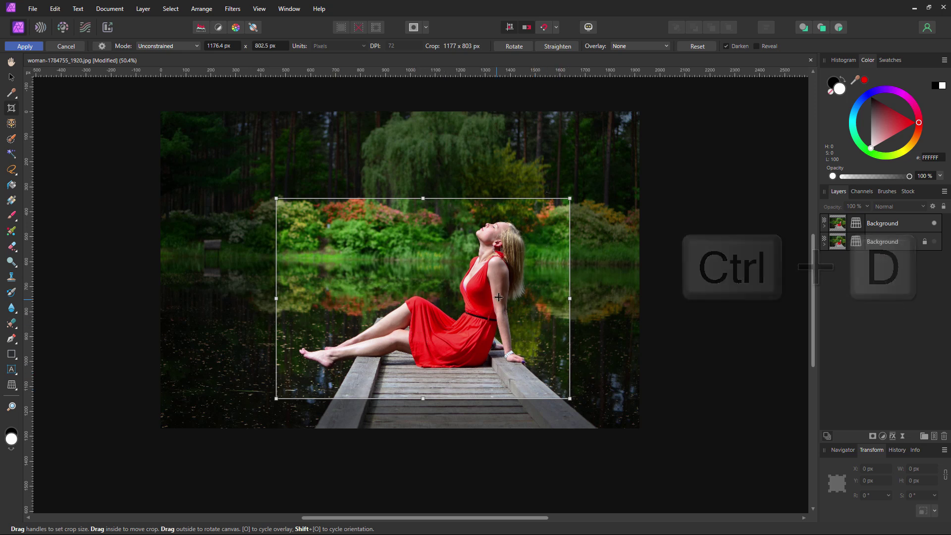
{"action": "left_click_drag", "start_coordinate": [427, 258], "coordinate": [426, 239]}
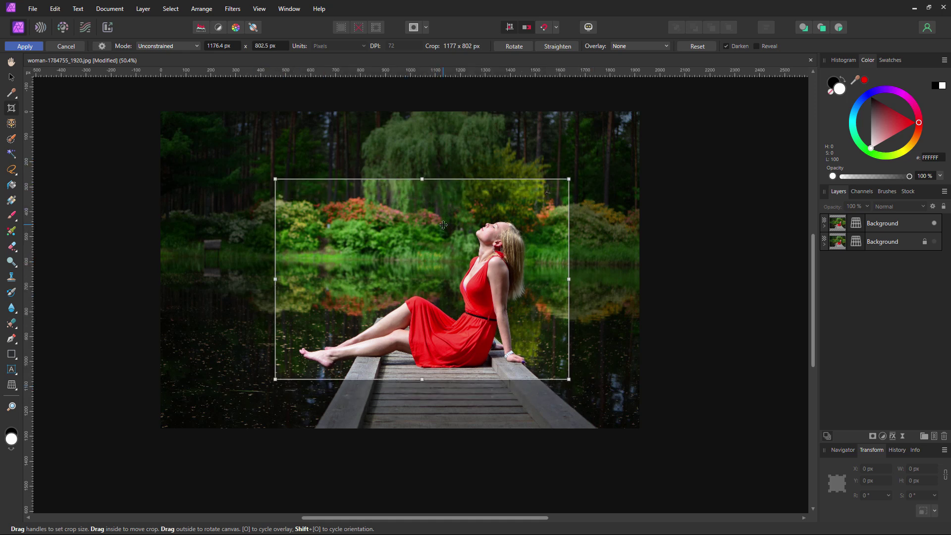
Apply the 1177 x 802 crop, toggle the Background layers' visibility, and reopen cropping on the full photo.
{"action": "left_click", "coordinate": [25, 47]}
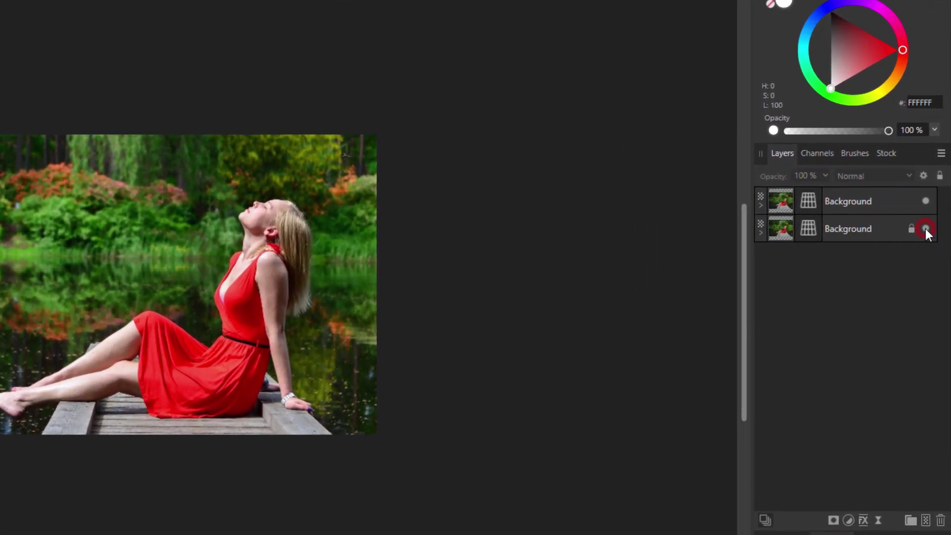
{"action": "left_click", "coordinate": [934, 241]}
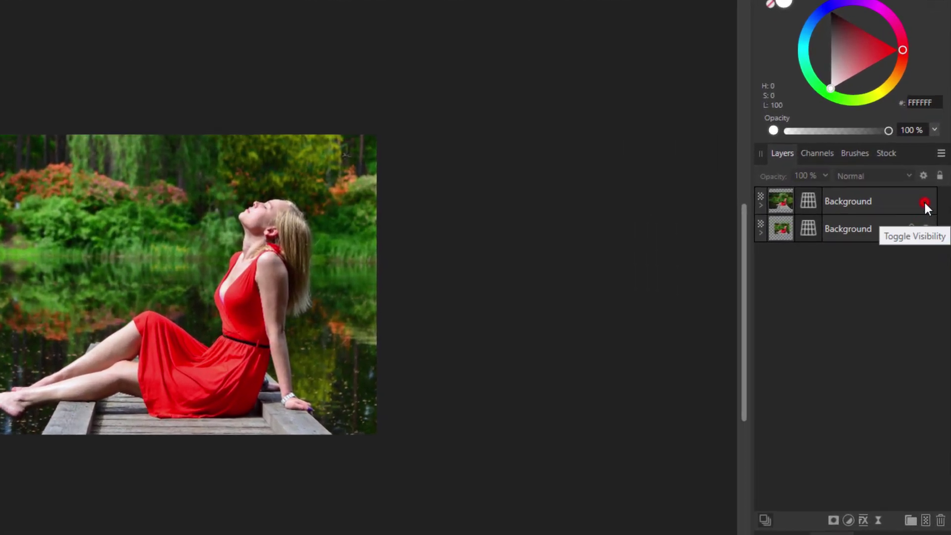
{"action": "left_click", "coordinate": [925, 202]}
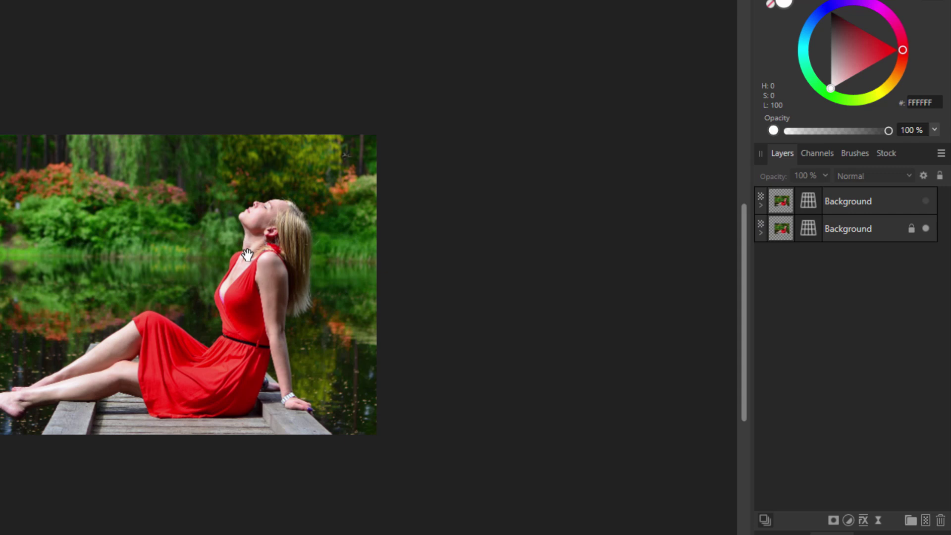
{"action": "left_click", "coordinate": [925, 200]}
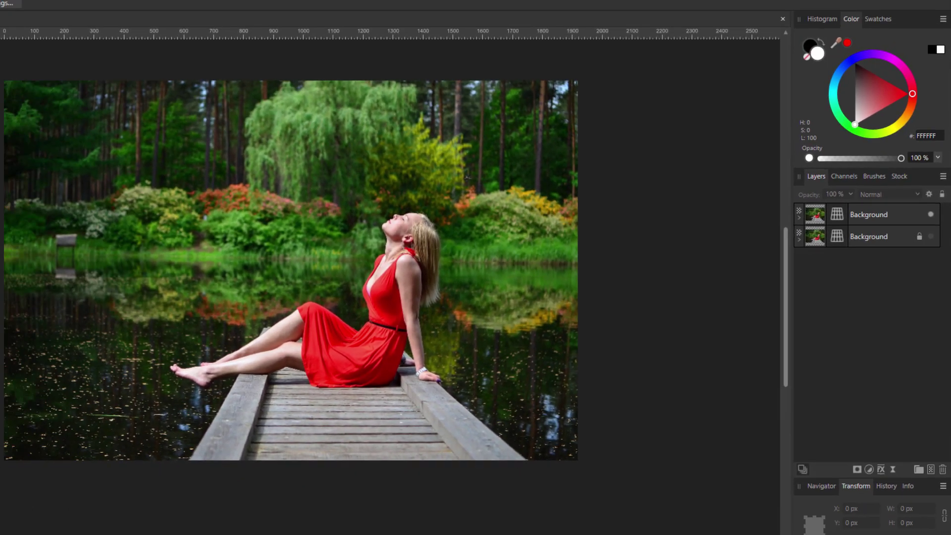
{"action": "left_click", "coordinate": [12, 105]}
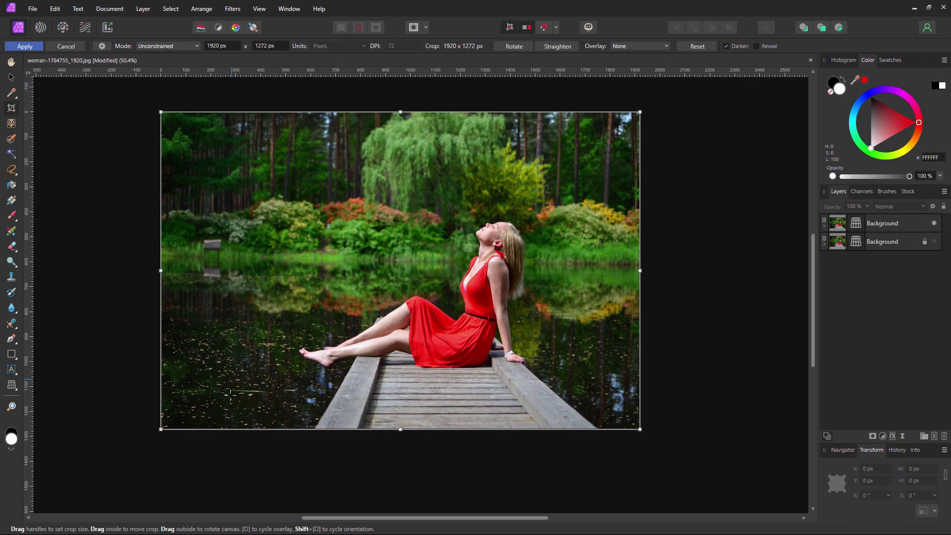